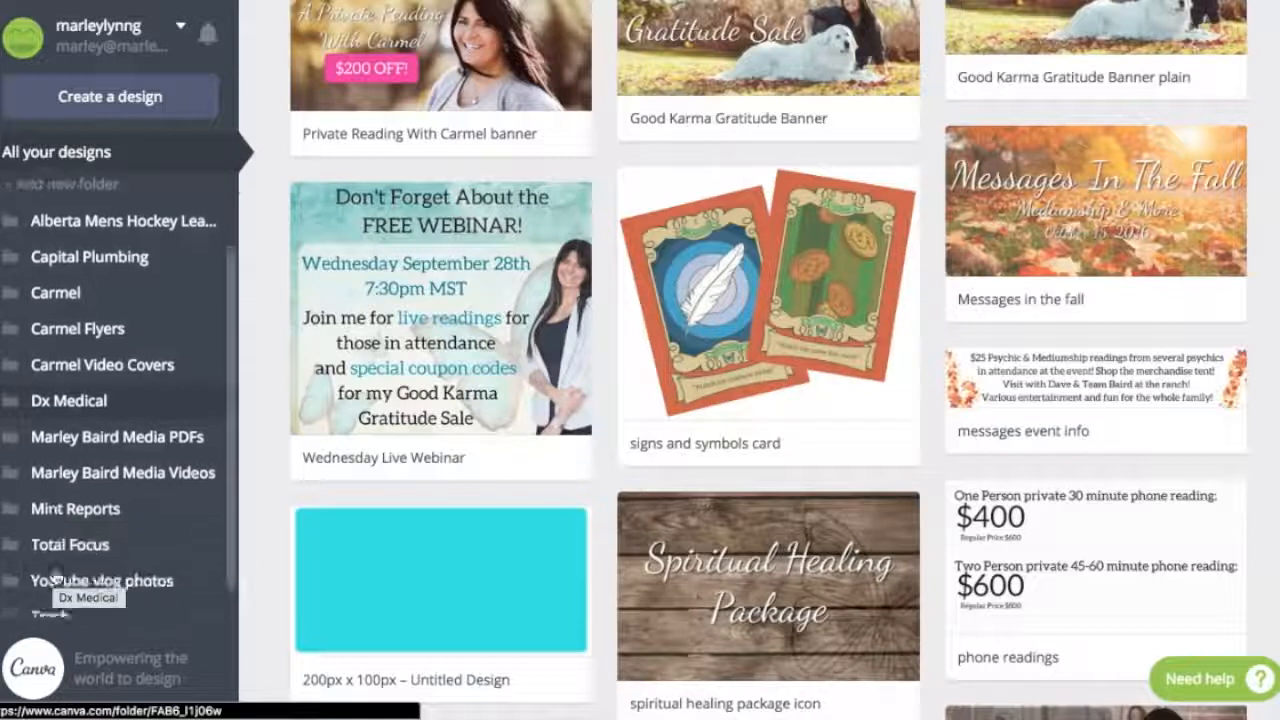
Browse the saved designs, including those in the flyers folder.
scroll(160, 279, "up", 2)
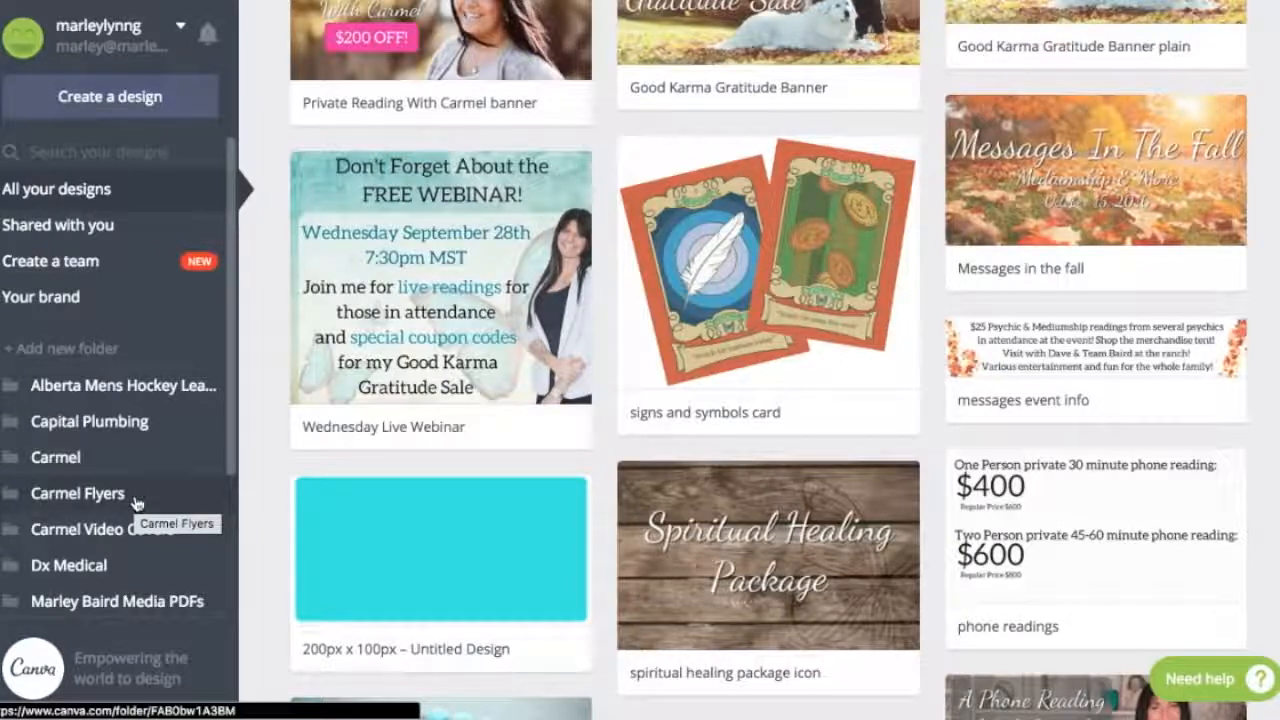
scroll(655, 532, "down", 20)
scroll(655, 532, "up", 15)
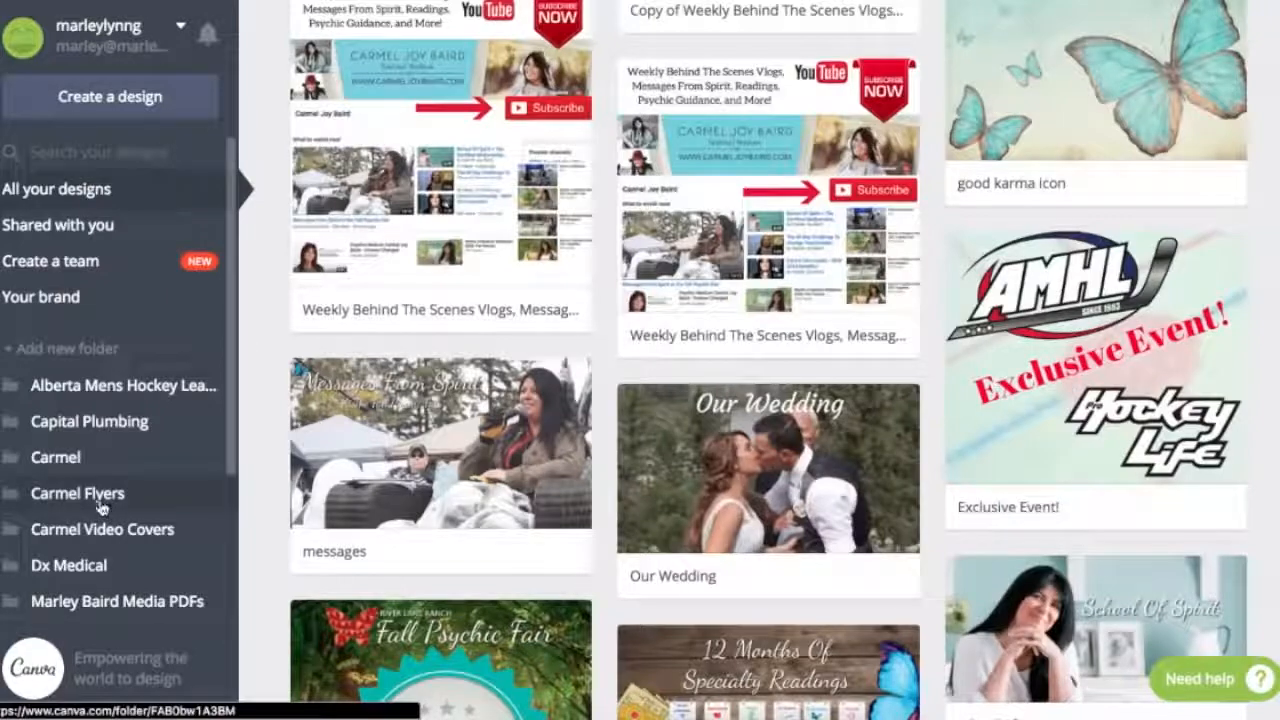
left_click(101, 500)
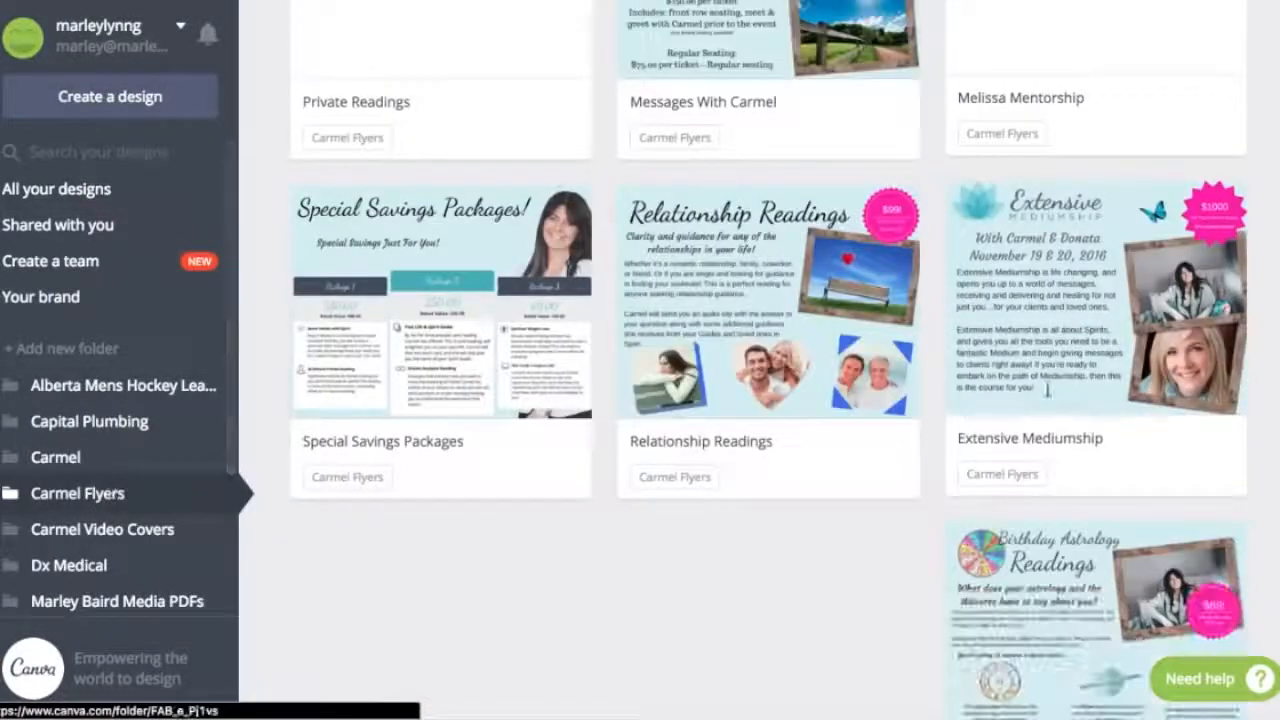
scroll(780, 440, "up", 15)
scroll(603, 399, "down", 15)
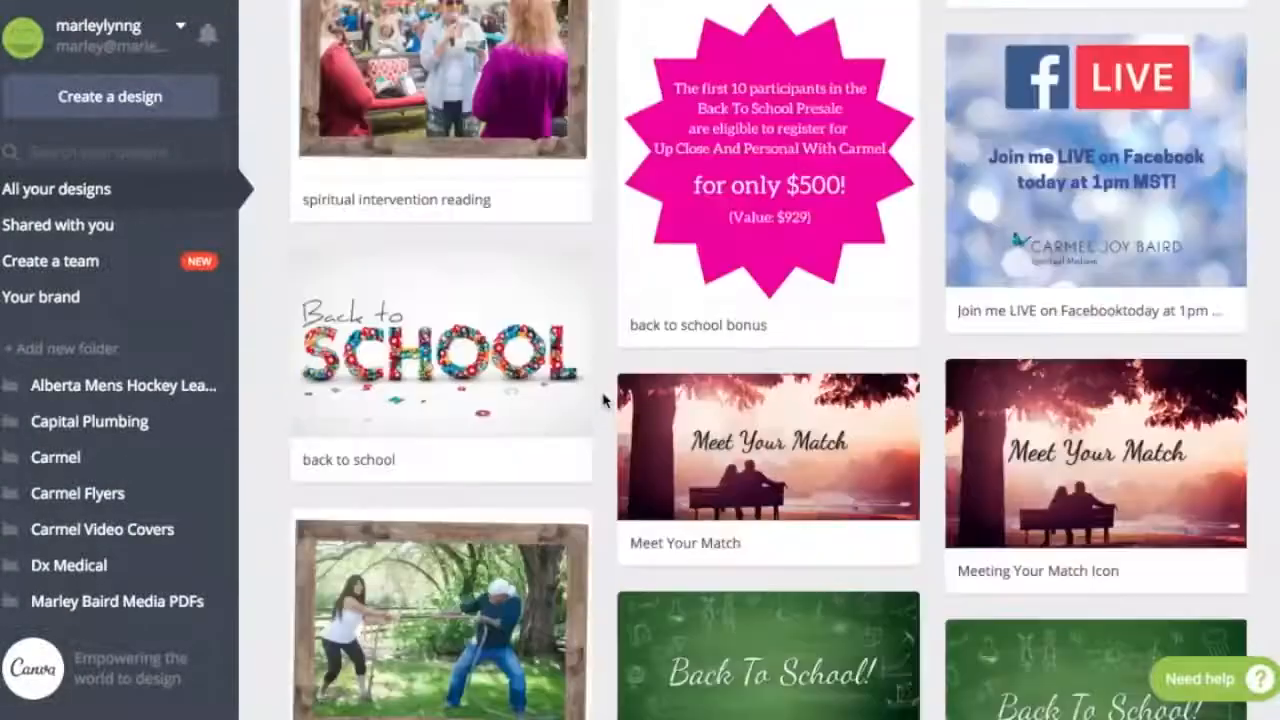
scroll(603, 399, "up", 15)
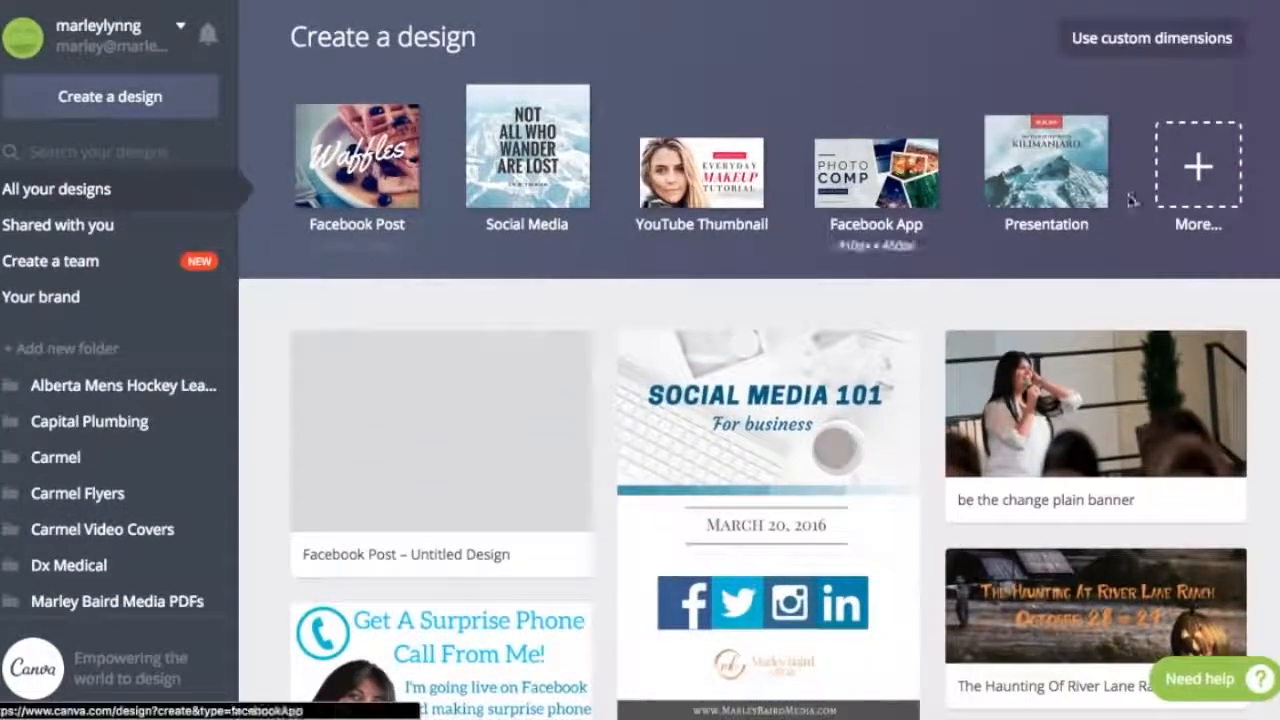
View the additional design types and start a new Facebook Post design.
left_click(1197, 175)
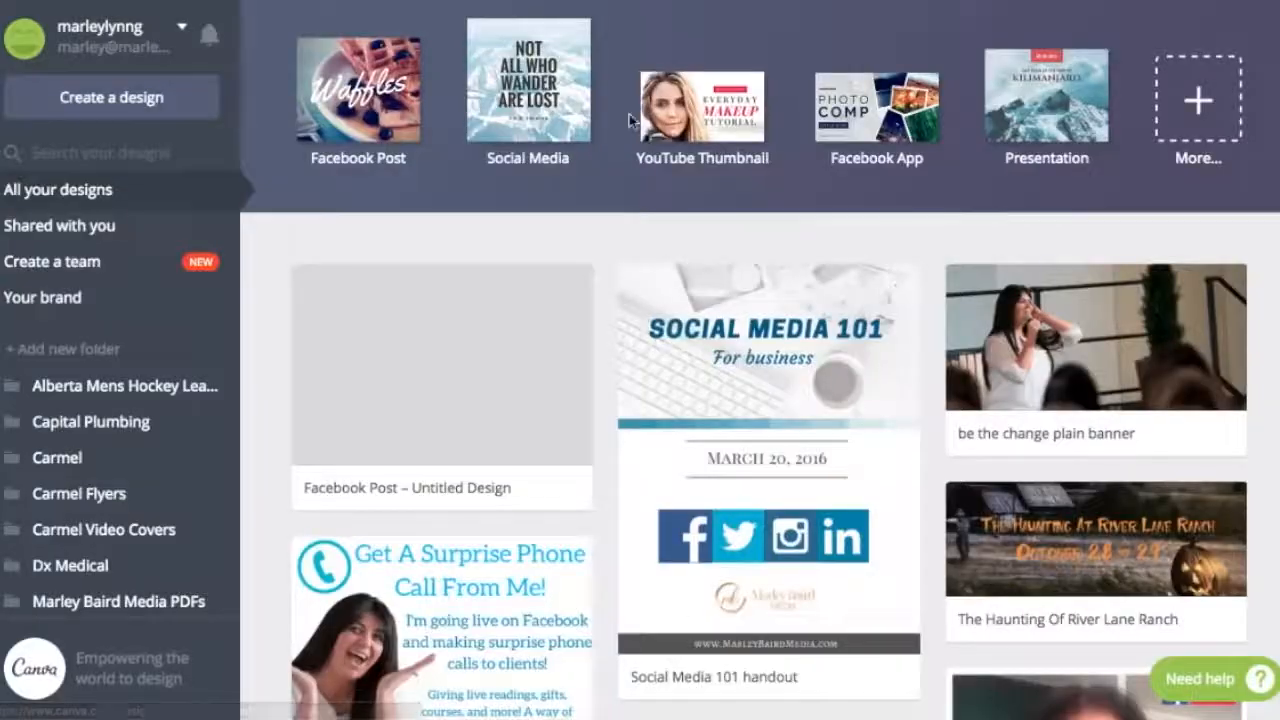
scroll(629, 120, "up", 2)
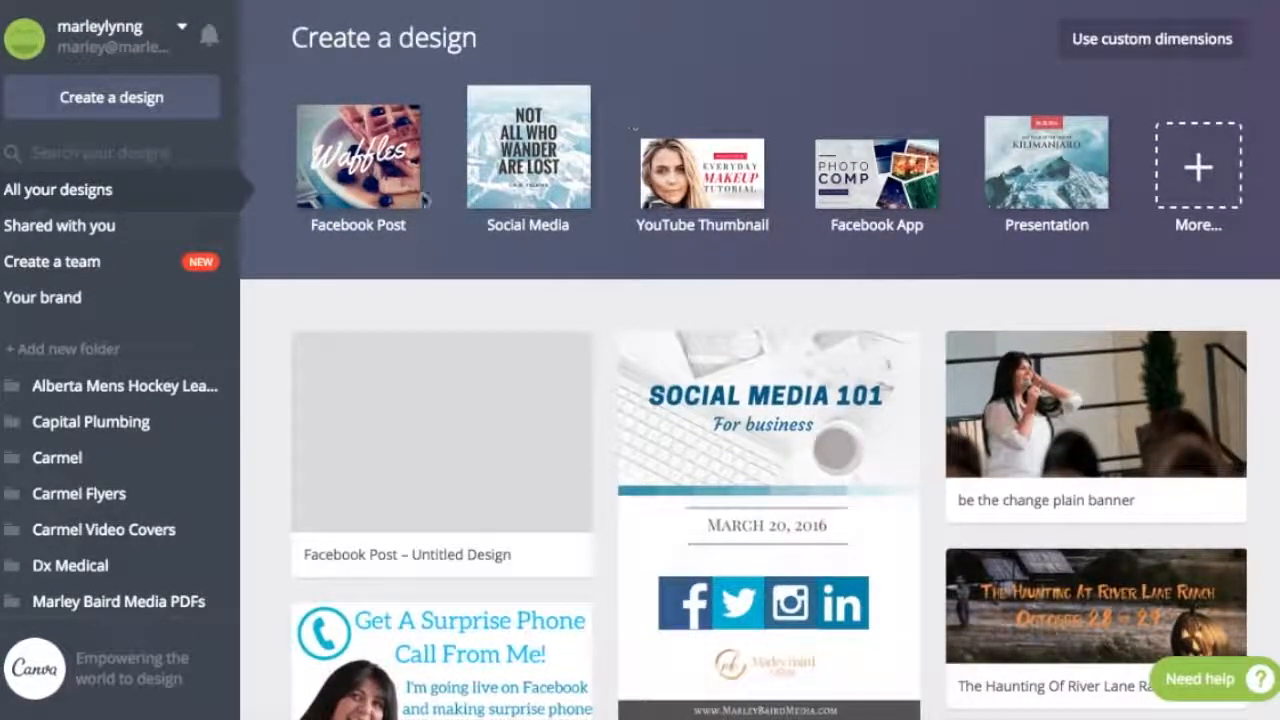
left_click(370, 167)
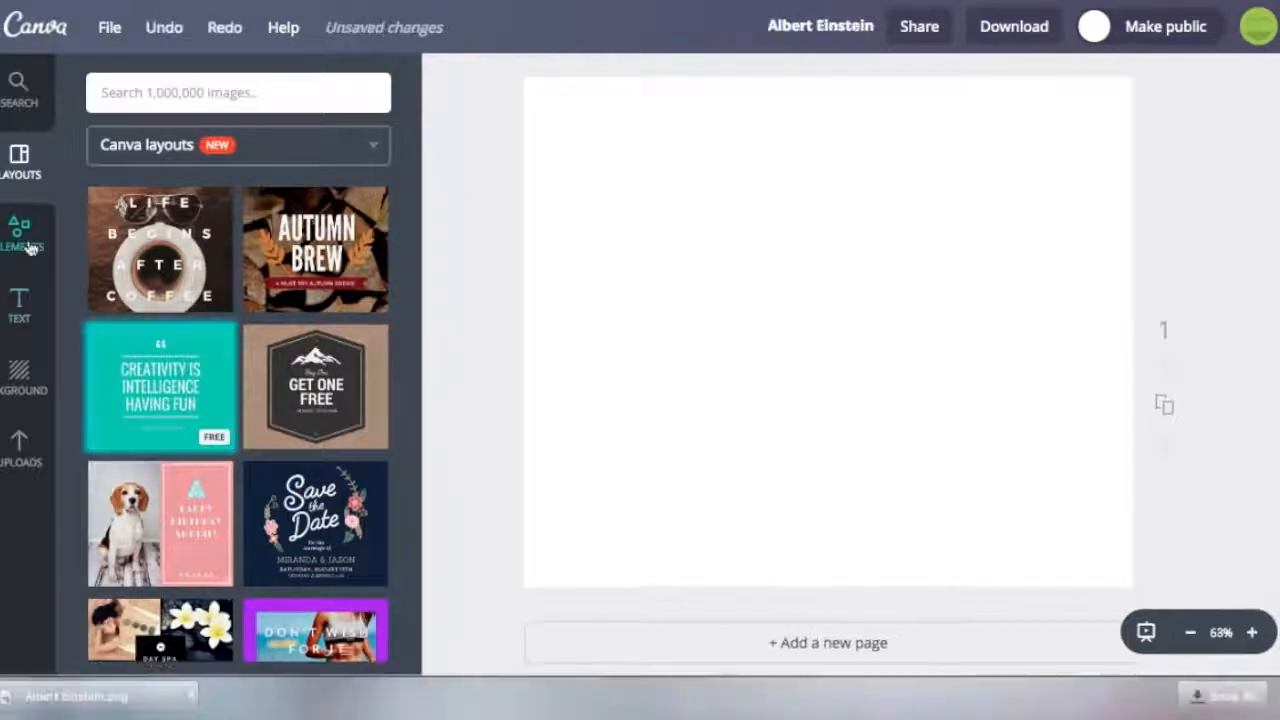
Search the image library for "doctor" and browse the pictures offered.
left_click(20, 232)
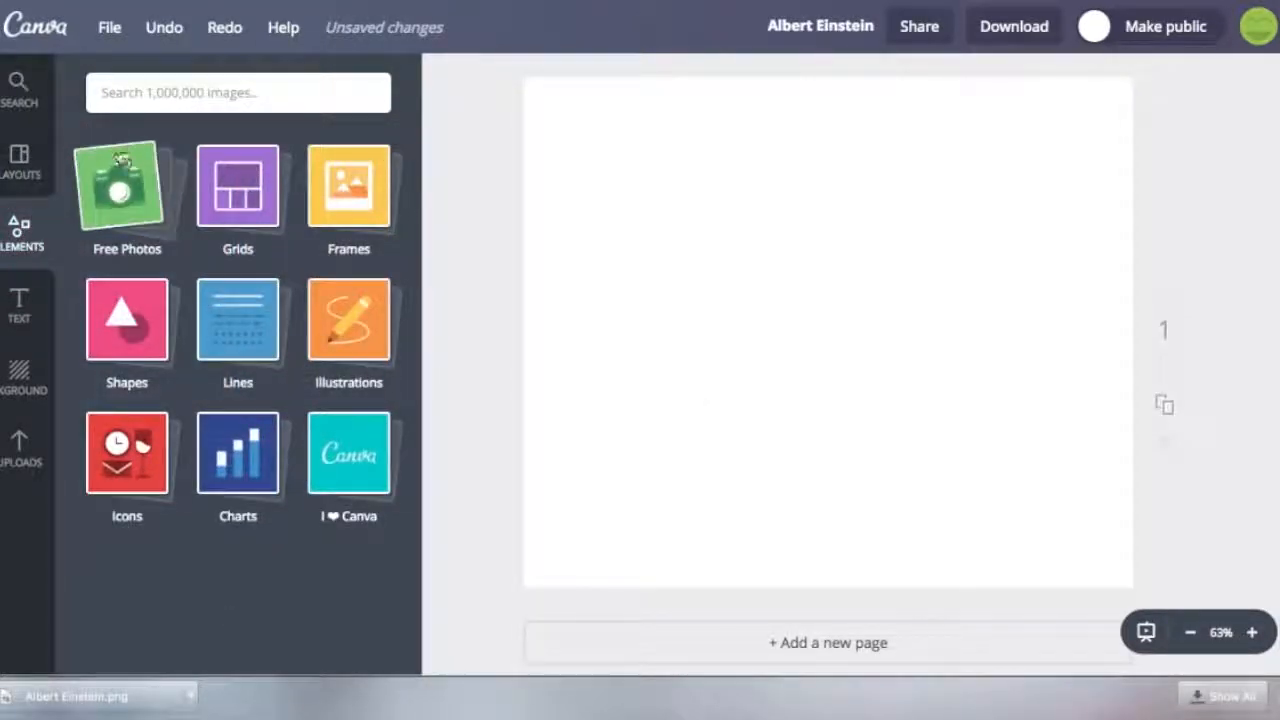
left_click(209, 90)
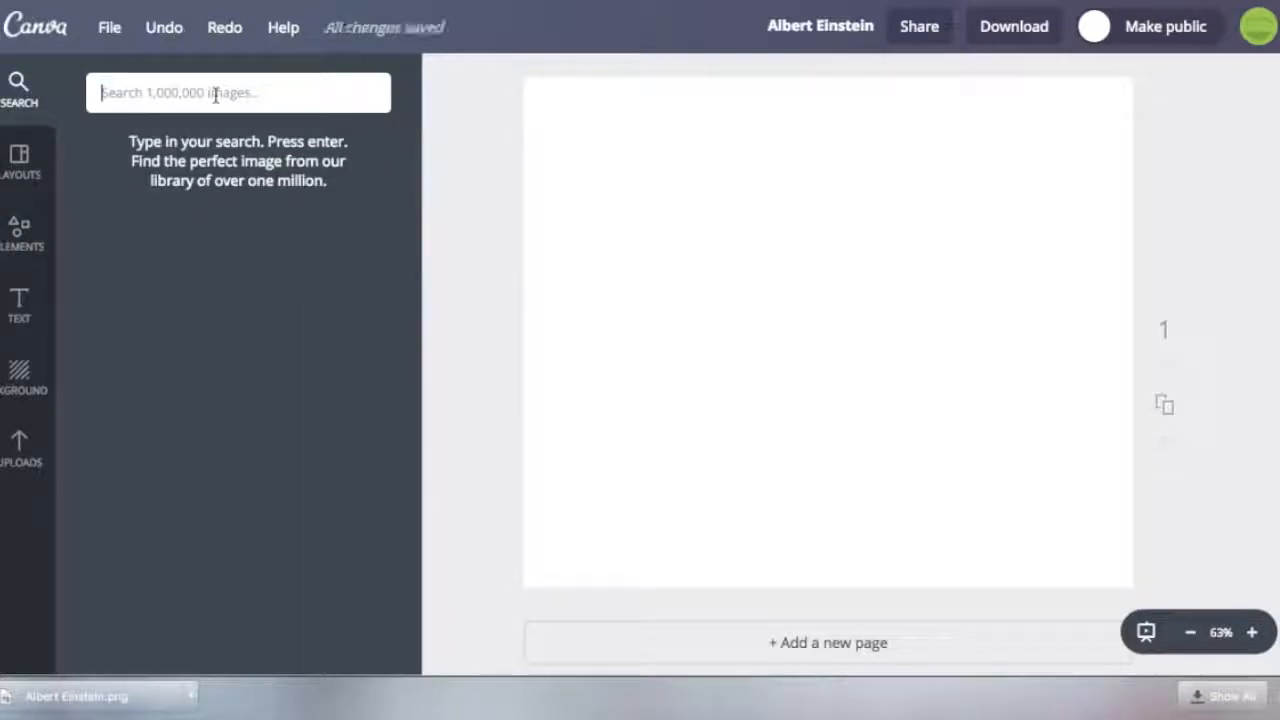
type("docto")
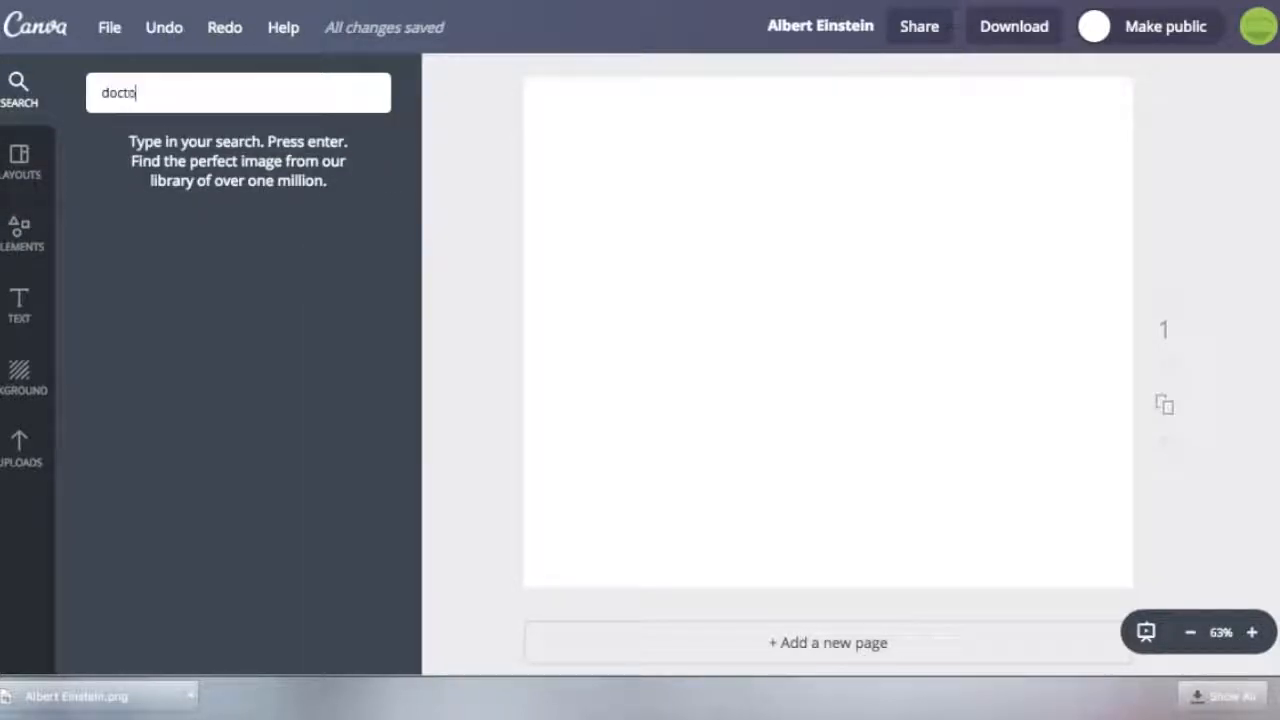
type("r")
key("Return")
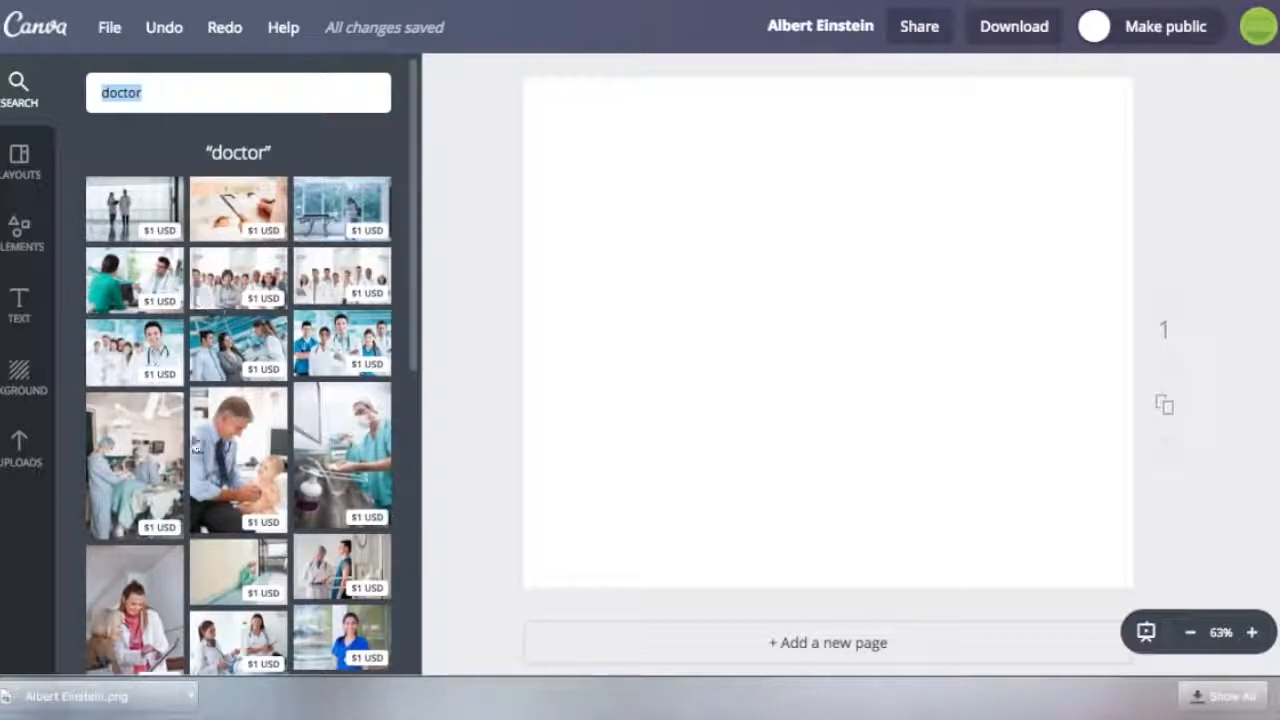
scroll(197, 447, "down", 4)
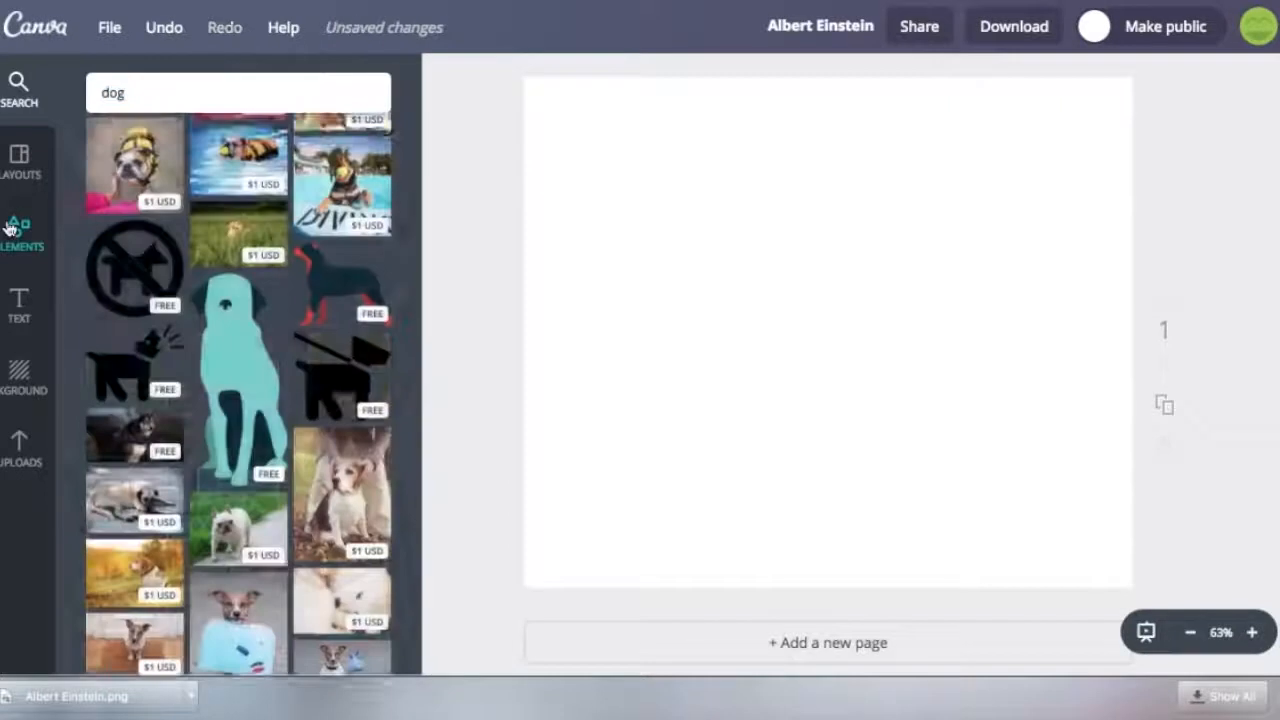
Add the free photo of passengers' legs to the page, enlarging and positioning it to cover the whole canvas.
left_click(14, 230)
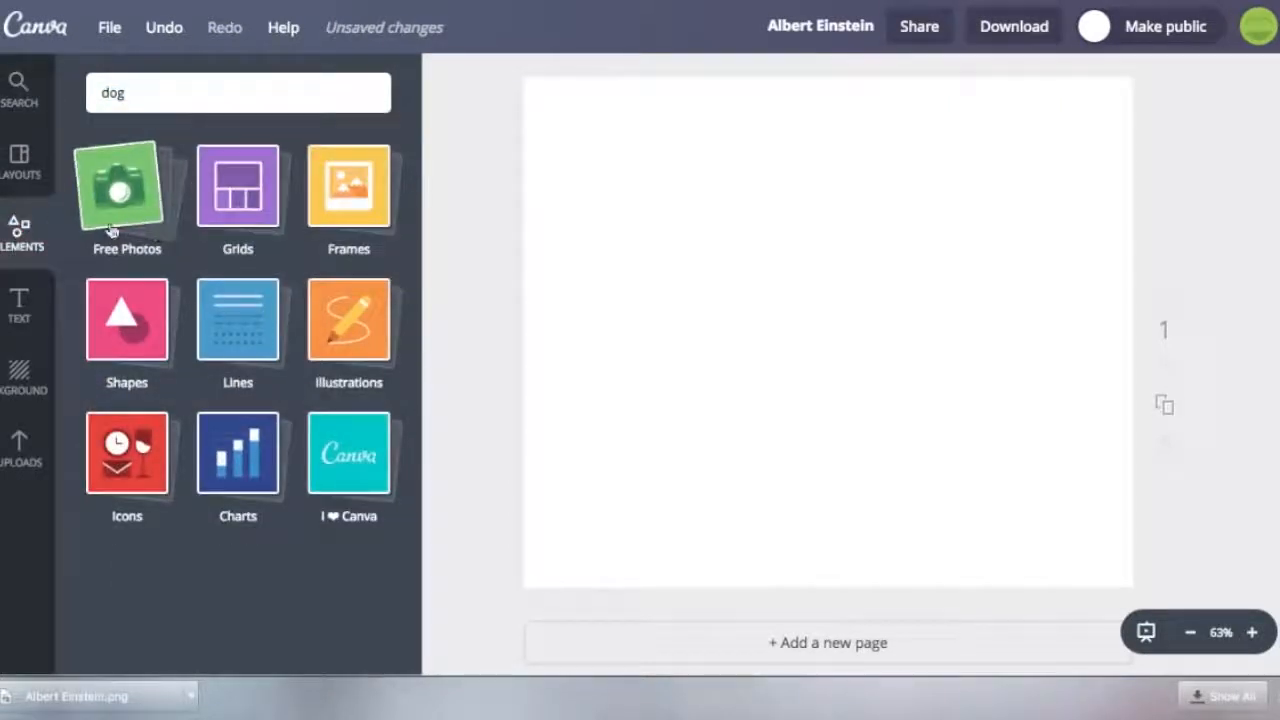
left_click(111, 231)
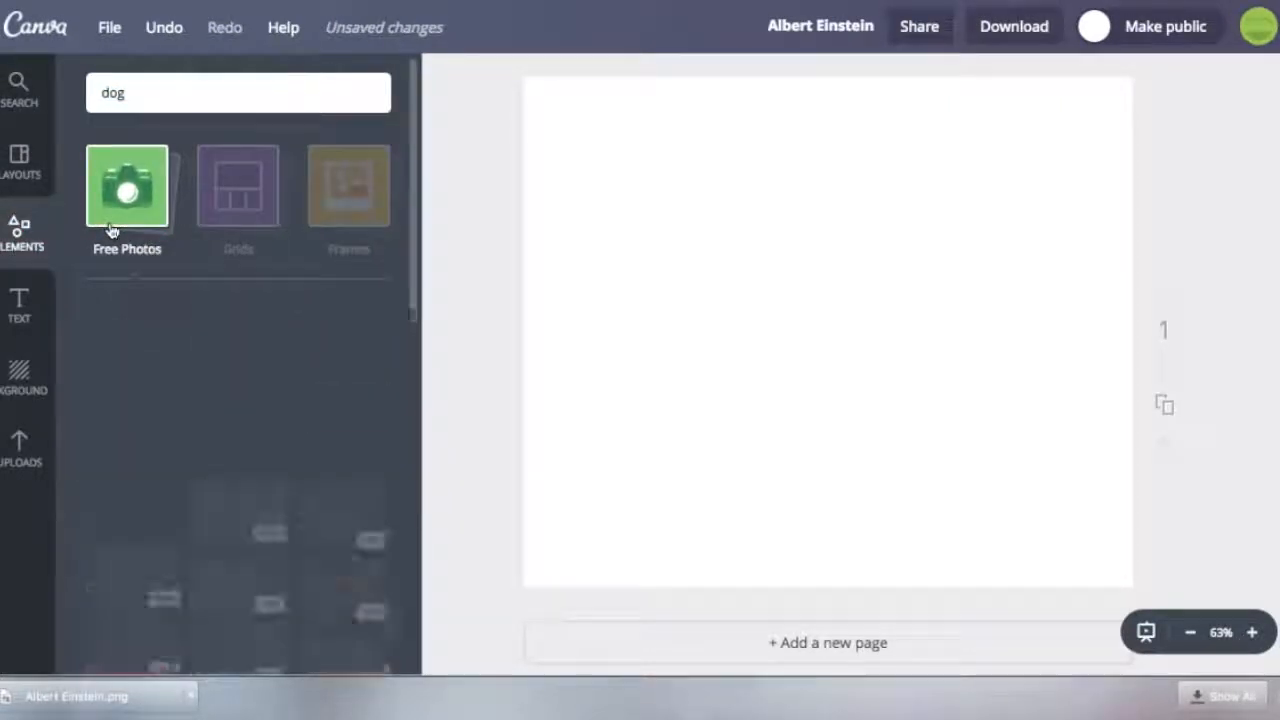
scroll(150, 380, "down", 10)
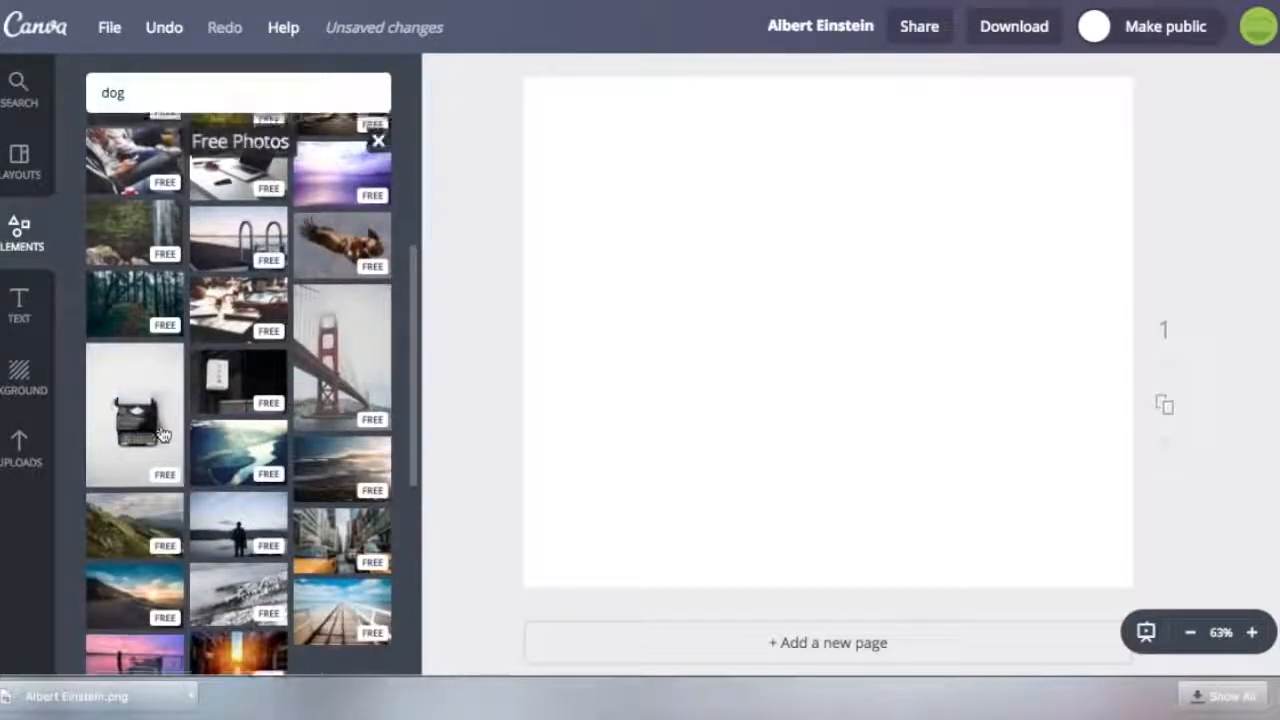
scroll(163, 432, "down", 5)
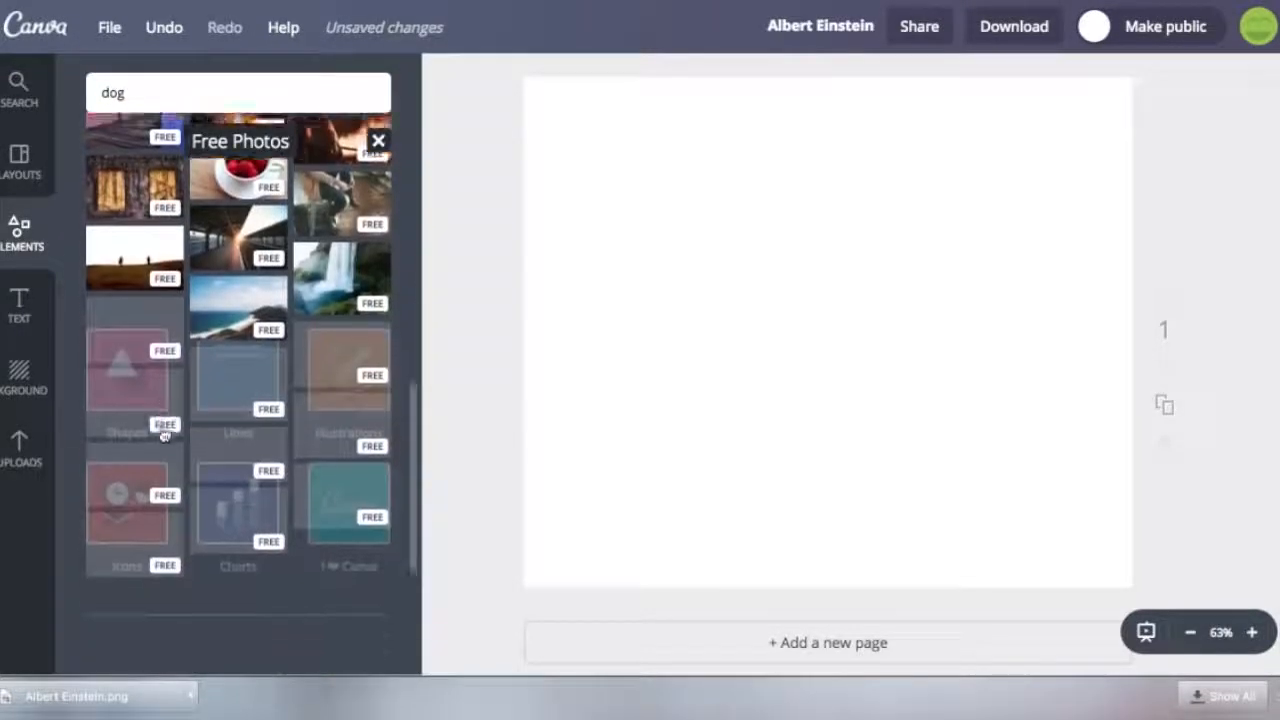
scroll(163, 435, "down", 10)
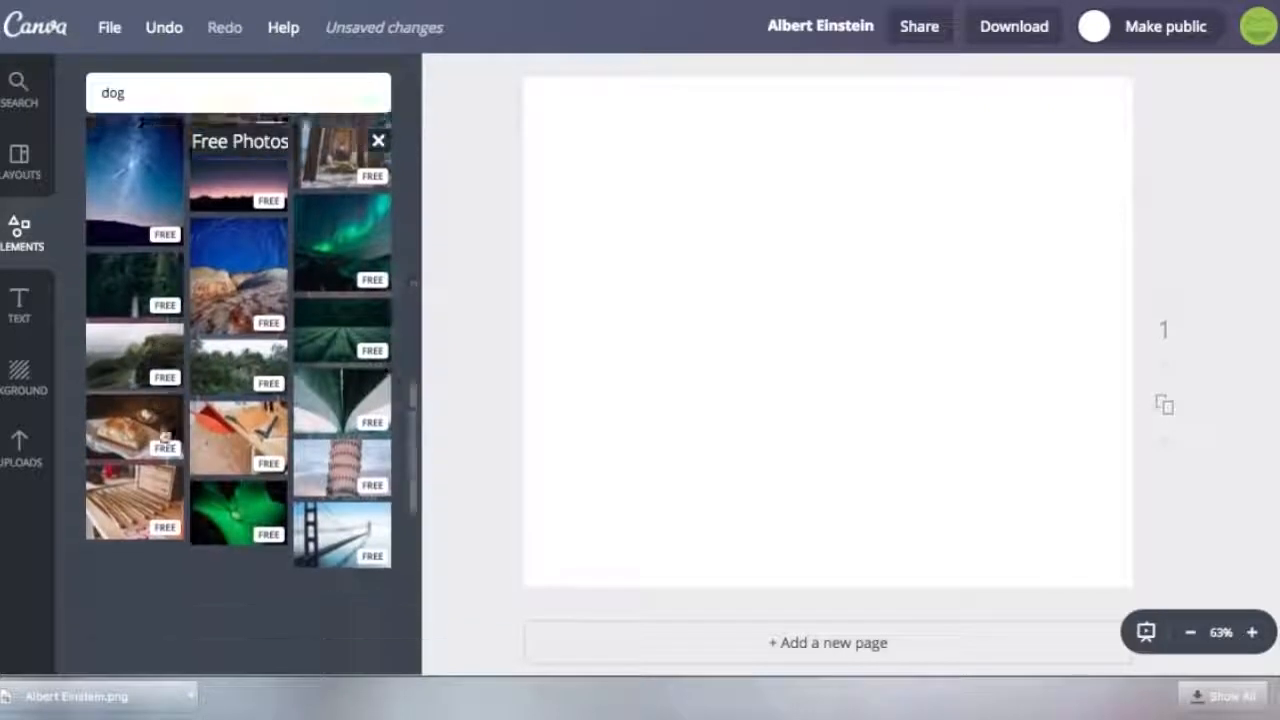
scroll(163, 440, "down", 10)
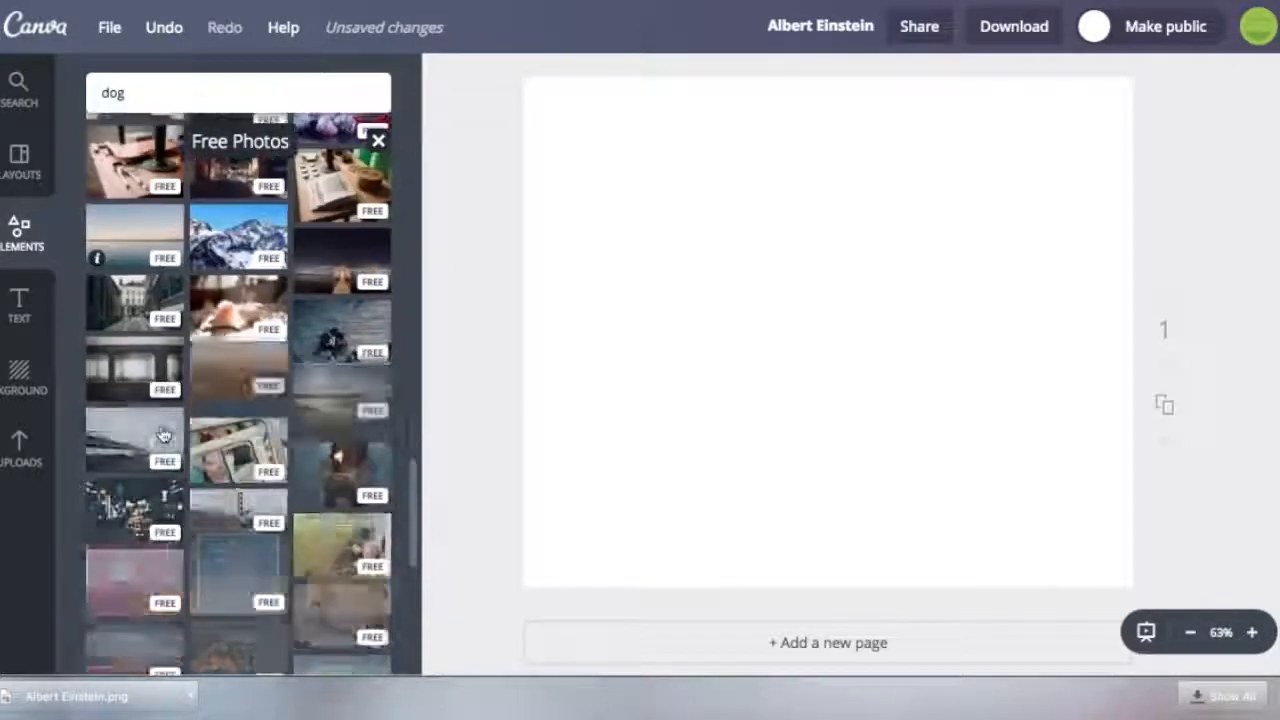
scroll(163, 435, "down", 1)
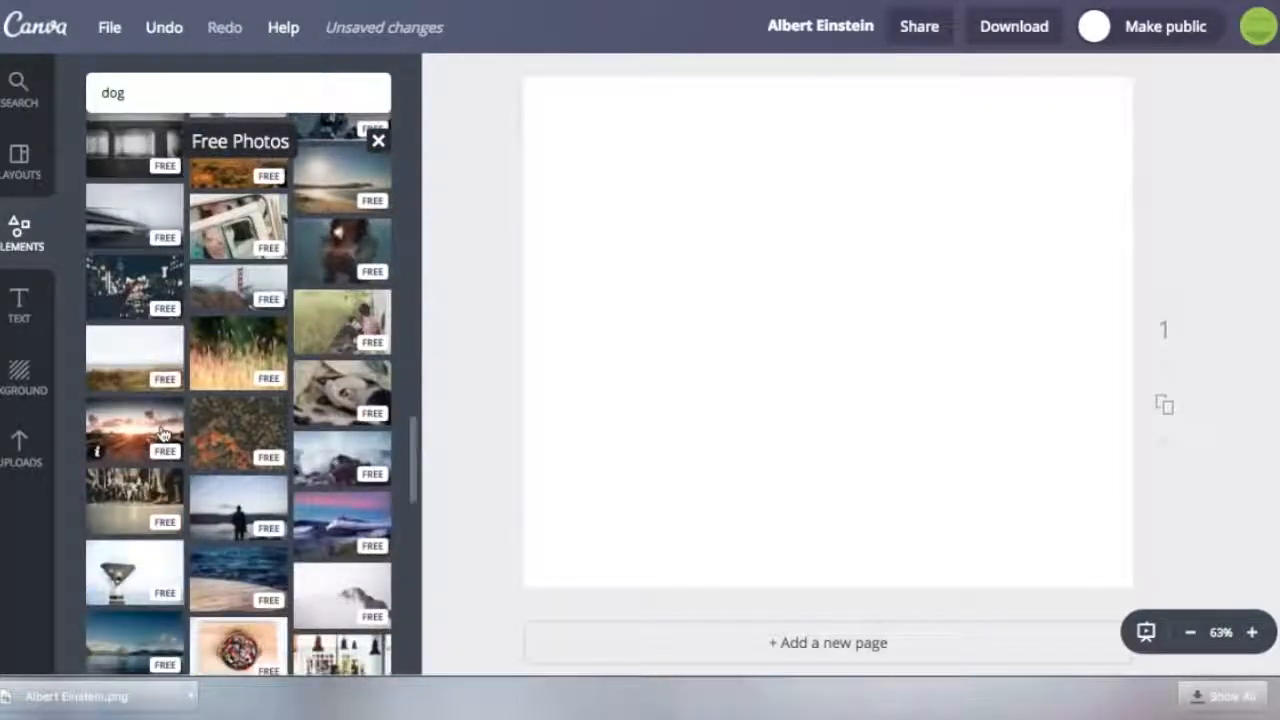
left_click(140, 503)
left_click_drag(578, 504, 391, 633)
left_click_drag(834, 414, 734, 363)
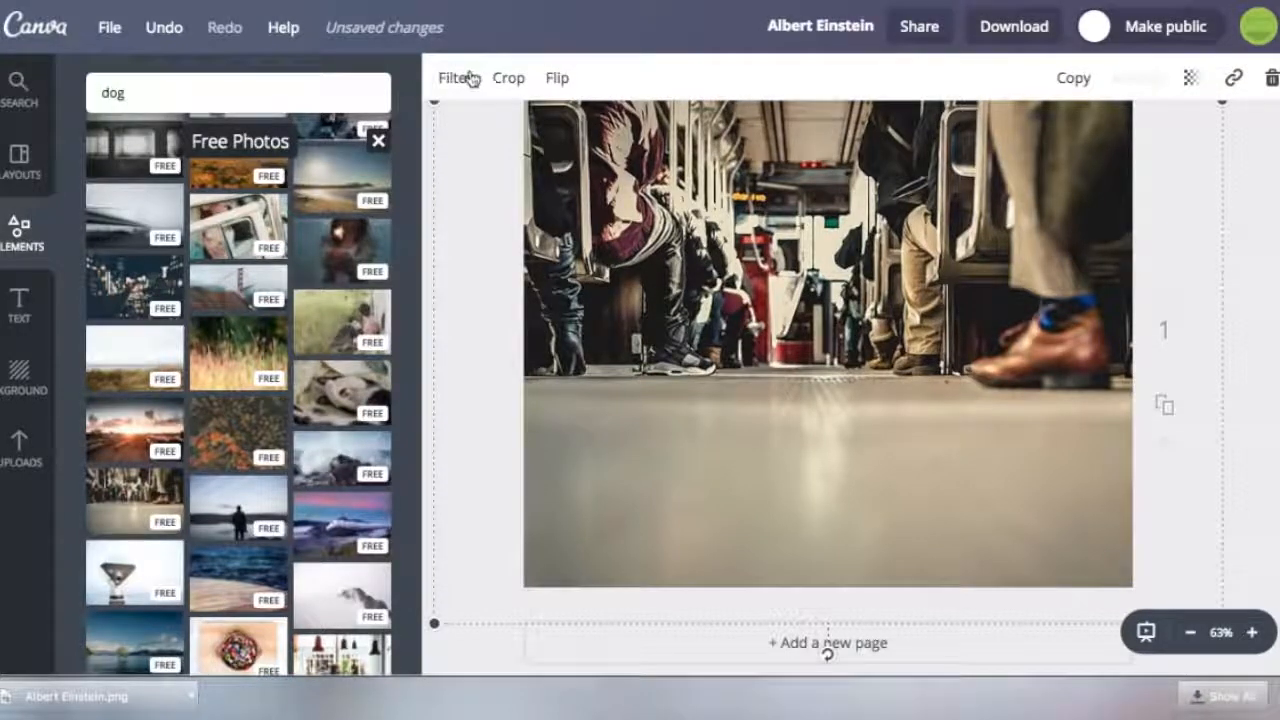
Try the Cali, Drama and Edge filters on the photo and restore the Normal filter.
left_click(468, 79)
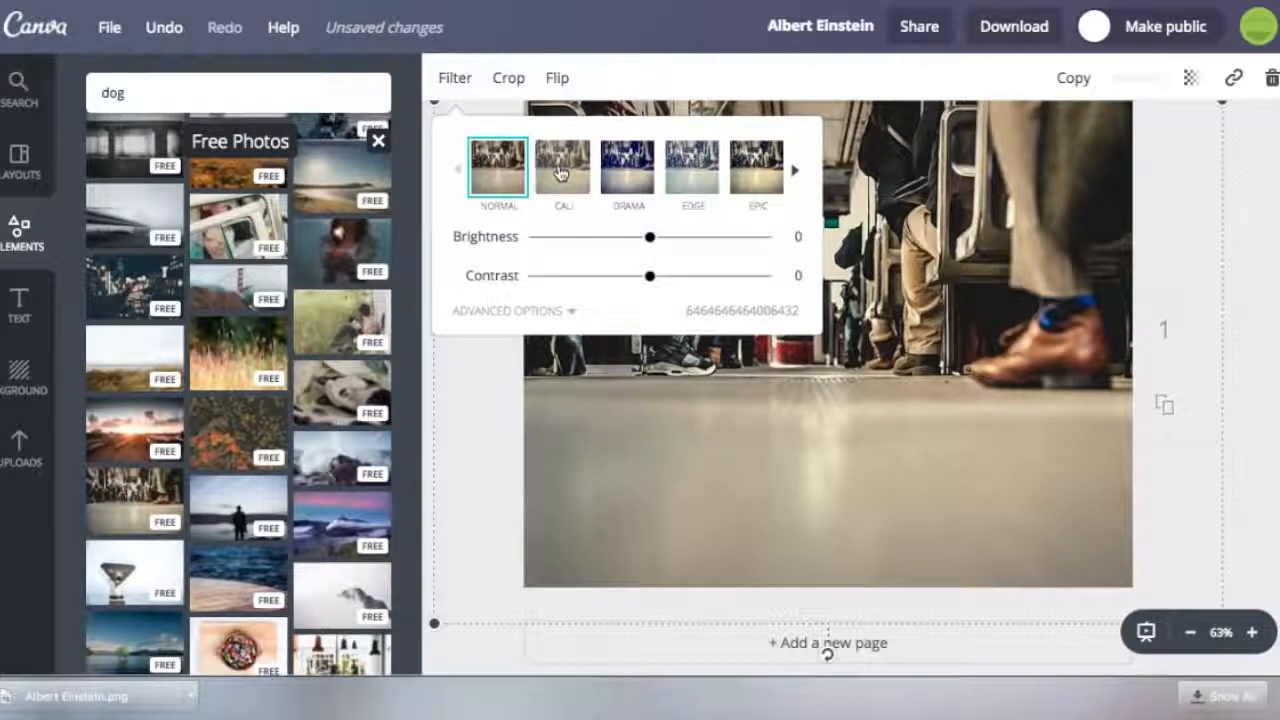
left_click(560, 172)
left_click(628, 168)
left_click(700, 175)
left_click(494, 190)
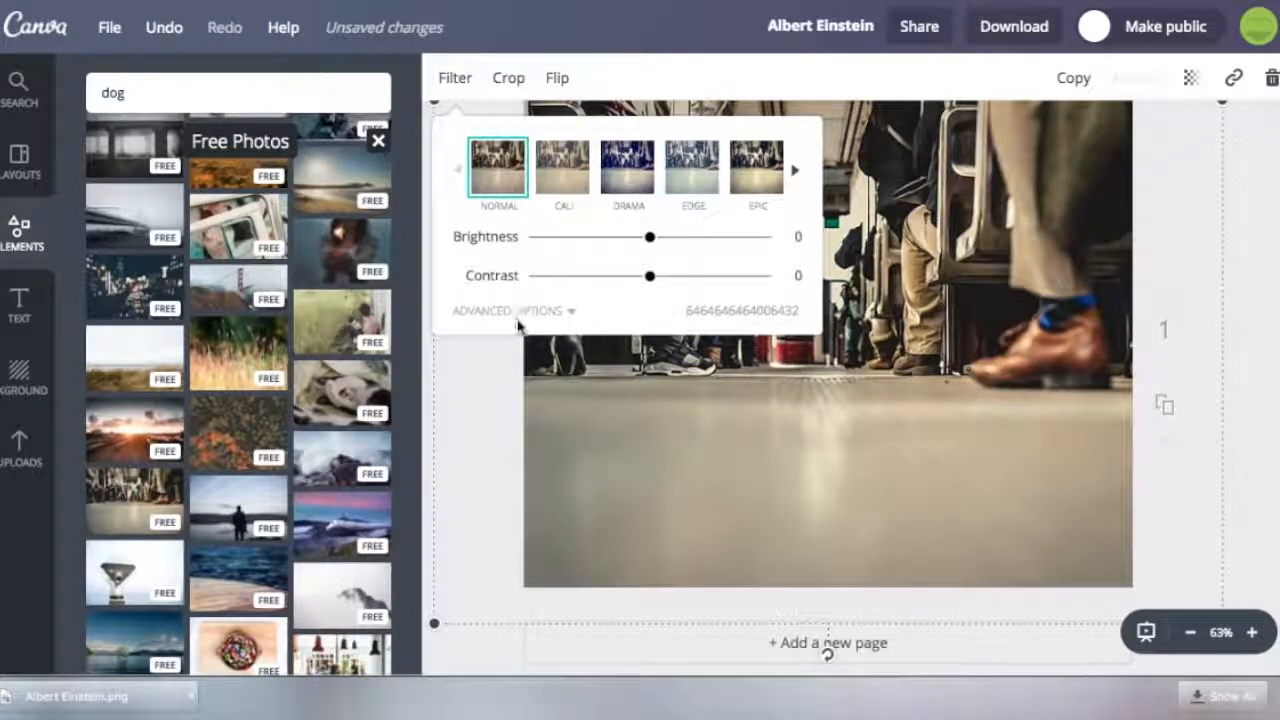
Try the photo's advanced filter adjustments, leaving them all at 0.
left_click(548, 312)
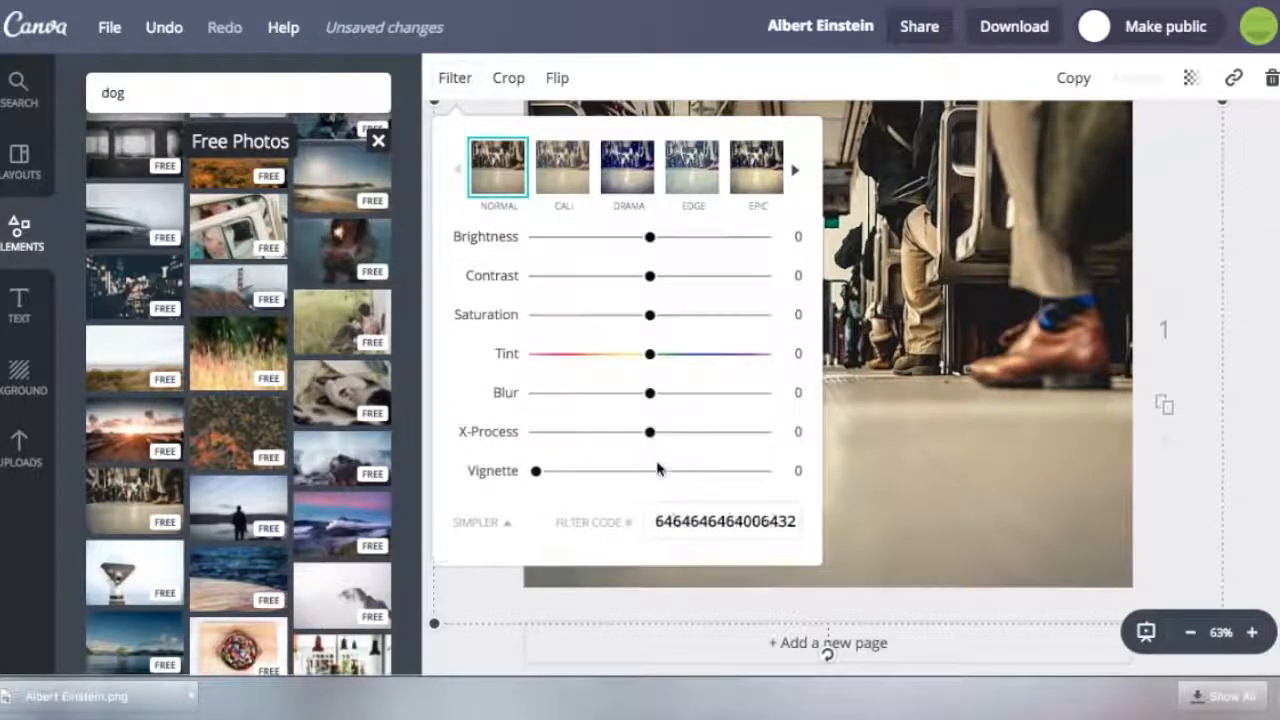
left_click_drag(666, 437, 650, 356)
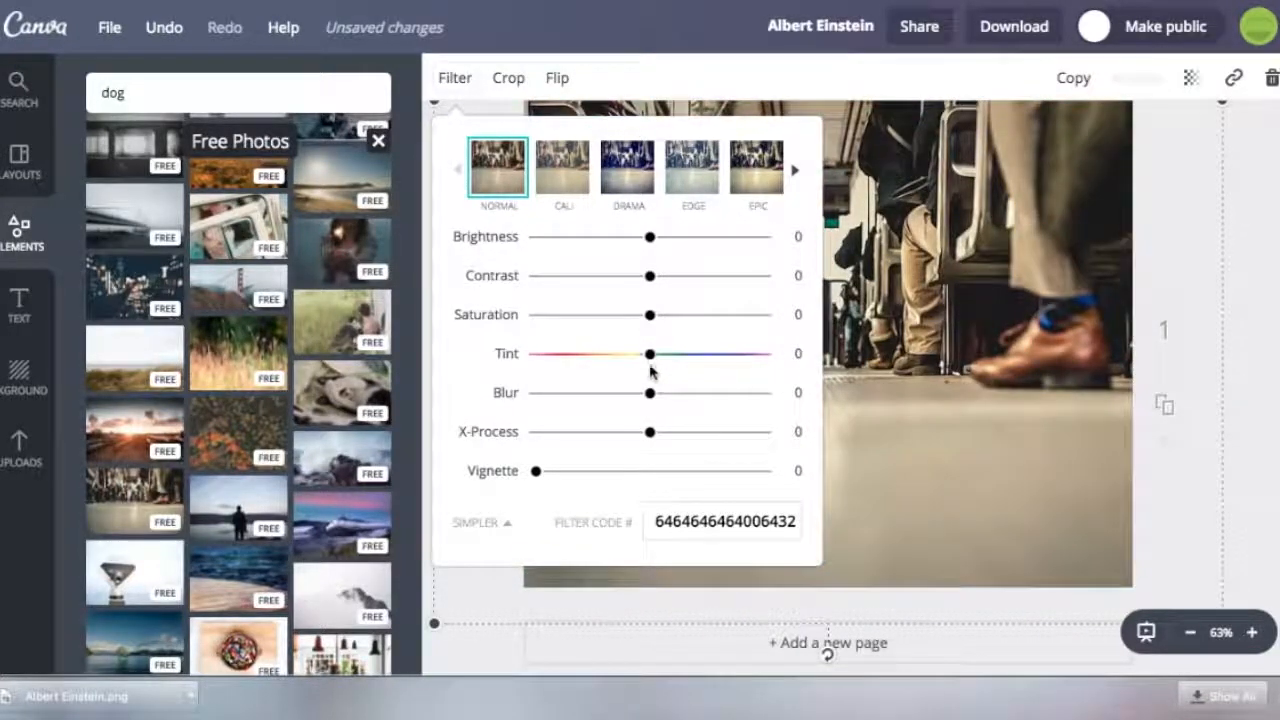
left_click(1248, 204)
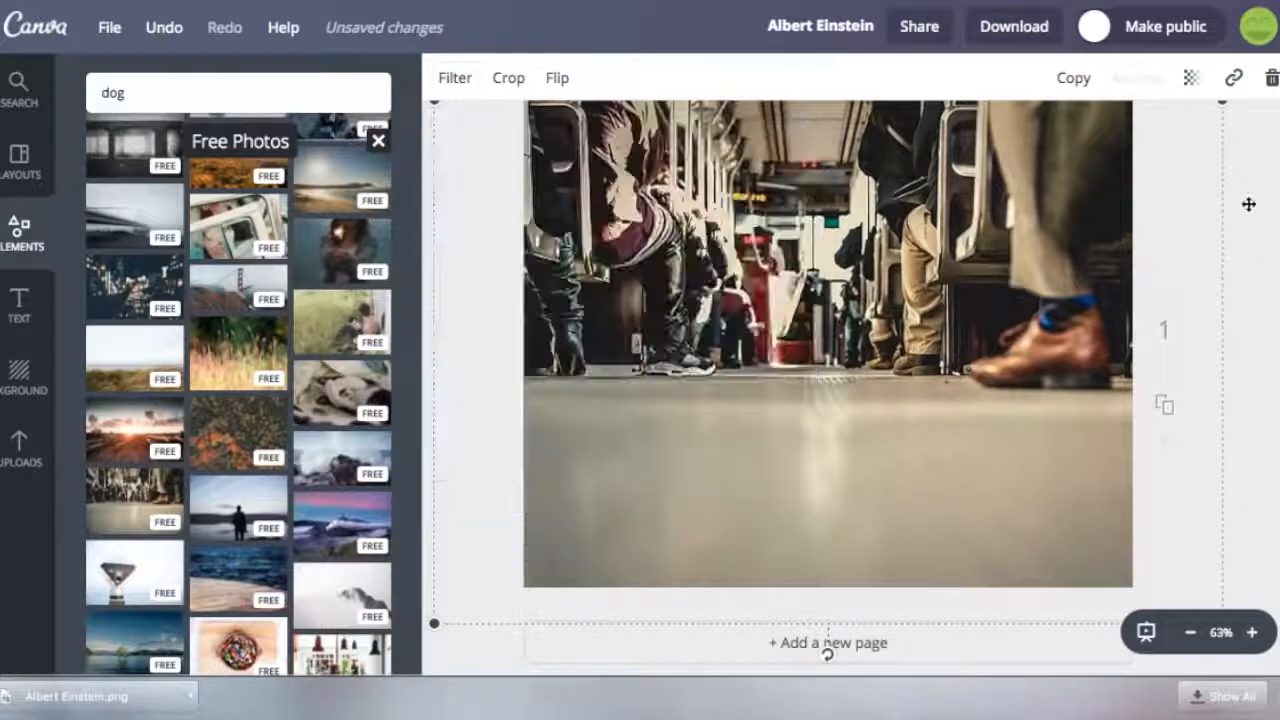
Try repositioning the photo in crop mode and cancel the crop.
left_click(510, 82)
left_click_drag(822, 348, 822, 380)
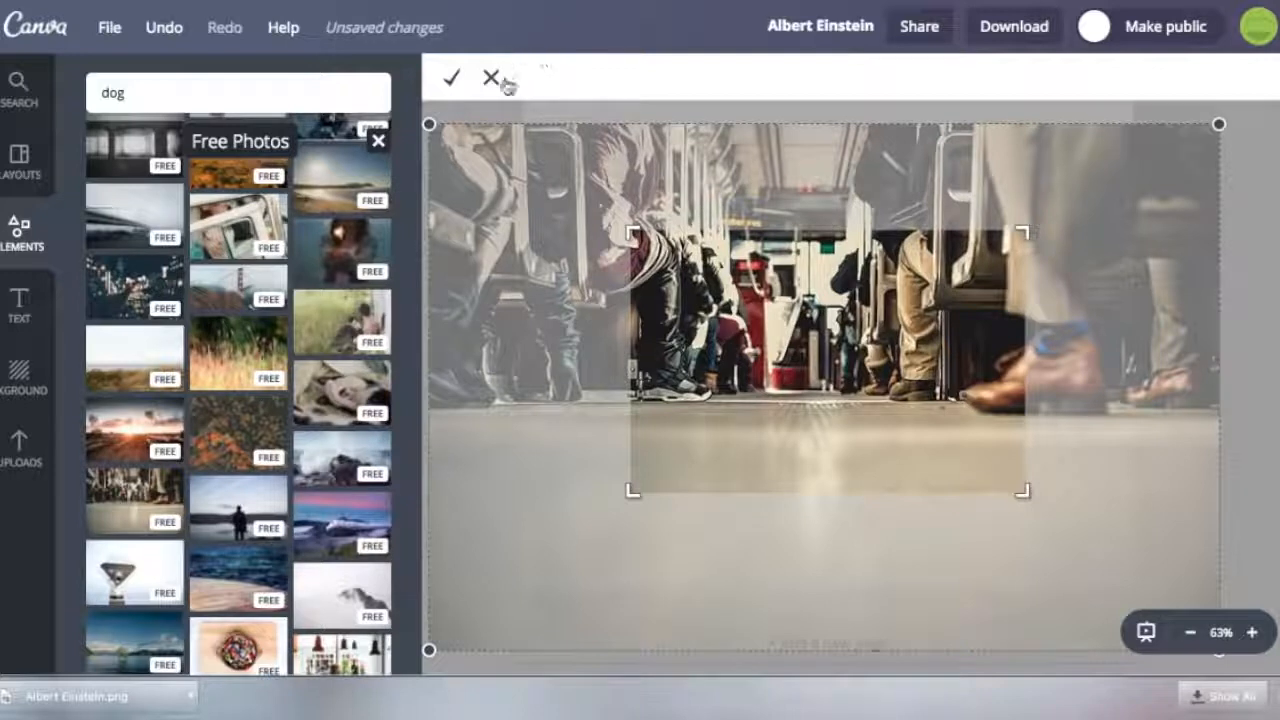
left_click(506, 82)
Flip the photo horizontally and vertically, and undo both flips.
left_click(560, 80)
left_click(594, 138)
left_click(604, 171)
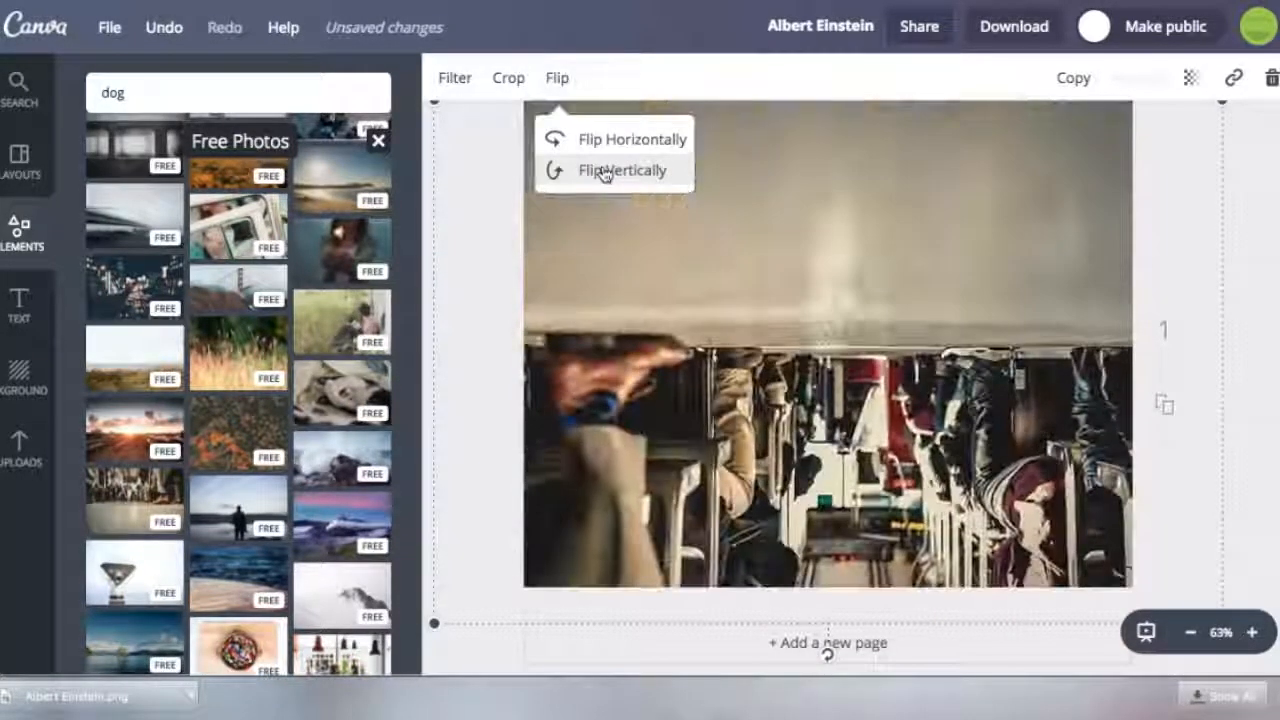
left_click(163, 45)
left_click(163, 45)
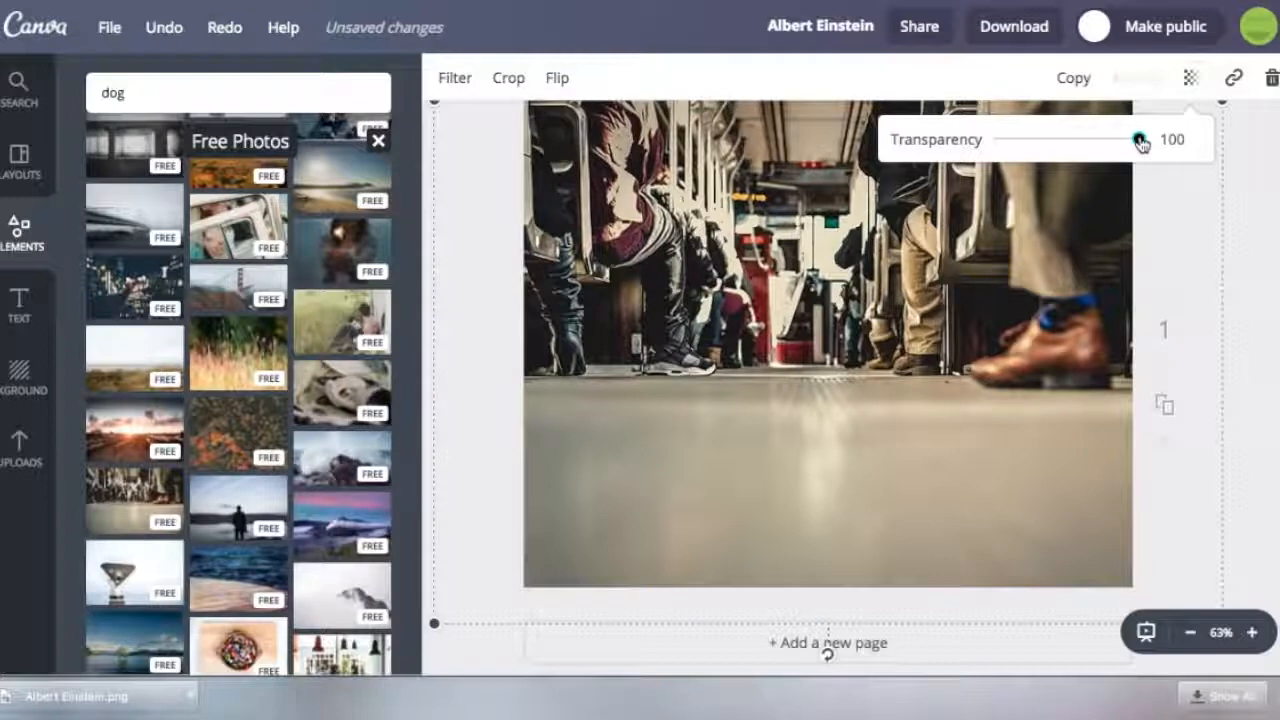
Try the photo's transparency setting, returning it to 100, and undo the last two changes.
mouse_move(1141, 143)
left_mouse_down()
mouse_move(1064, 146)
mouse_move(1155, 150)
left_mouse_up()
left_click(1278, 238)
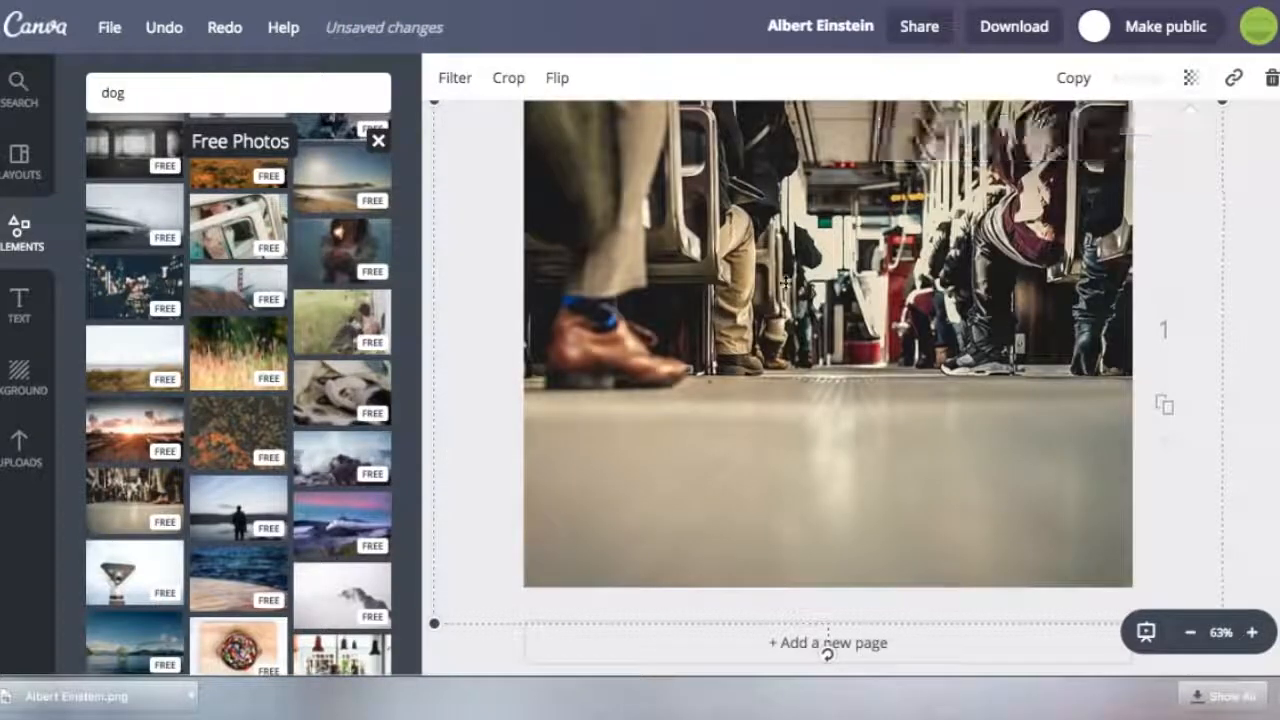
left_click(166, 30)
left_click(166, 30)
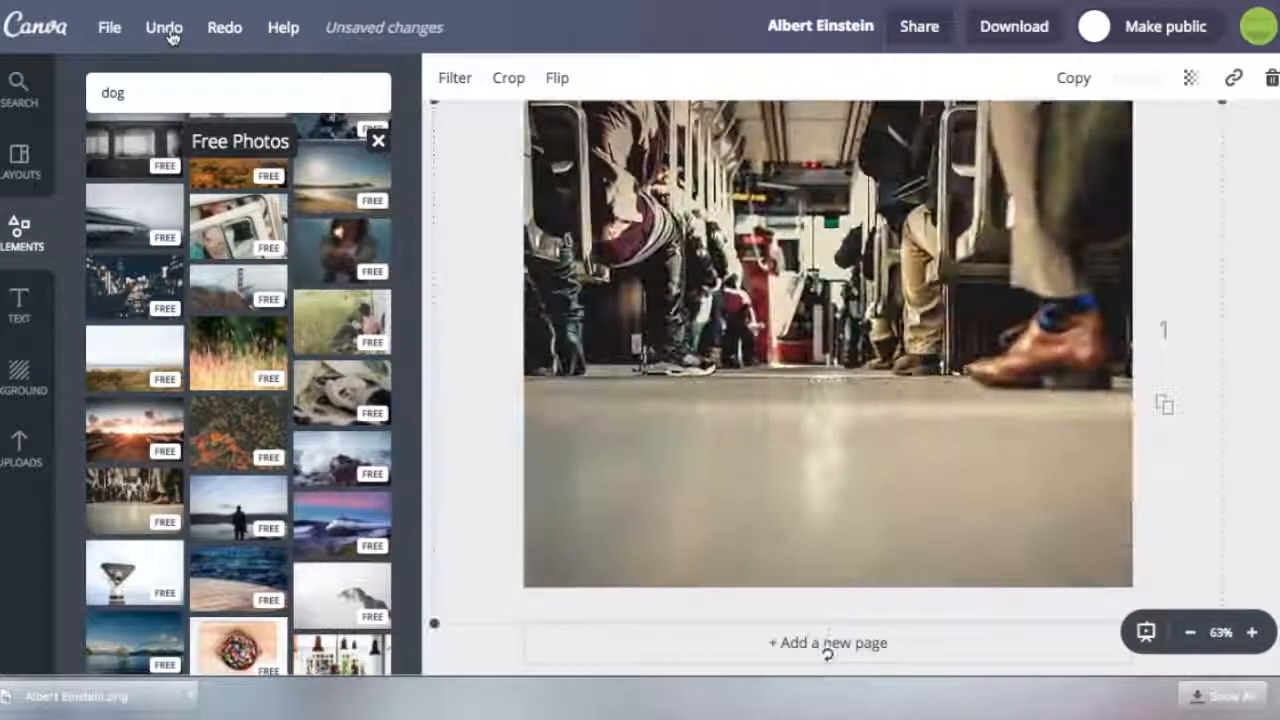
Add a heading reading "Have a great day!" over the floor area in the lower part of the photo.
left_click(22, 296)
left_click_drag(240, 205, 883, 466)
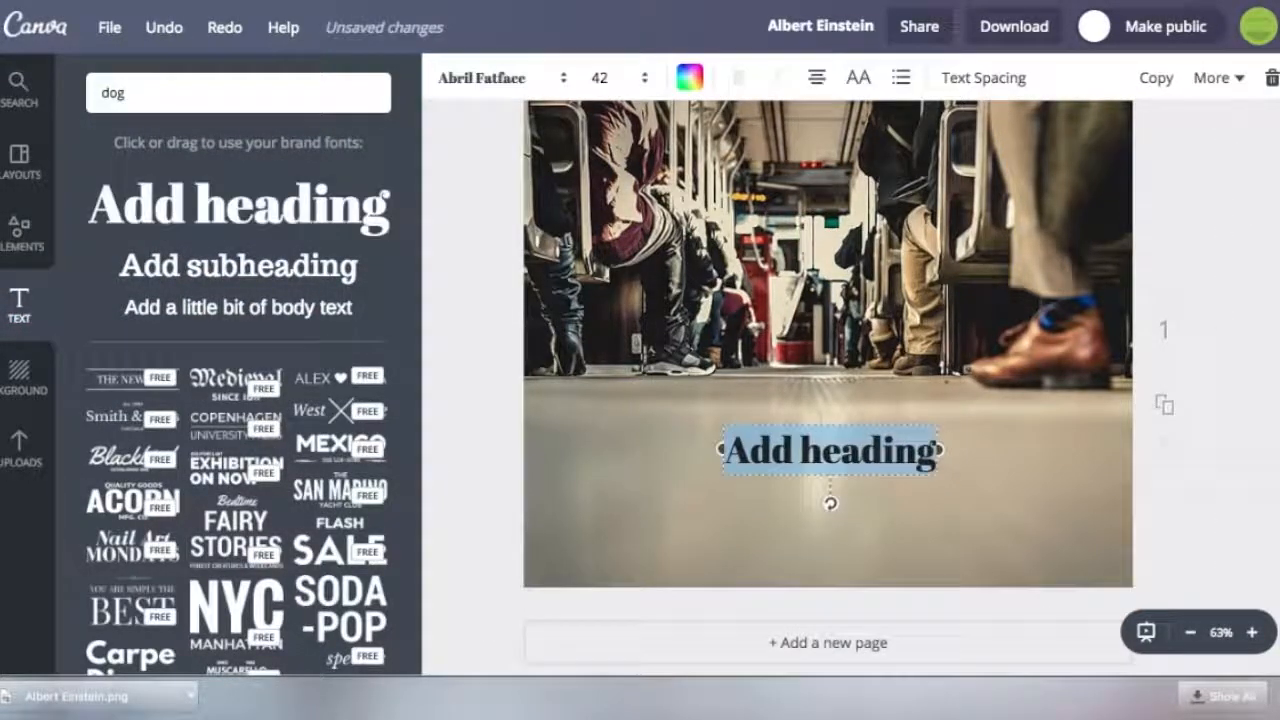
type("Have a great day!")
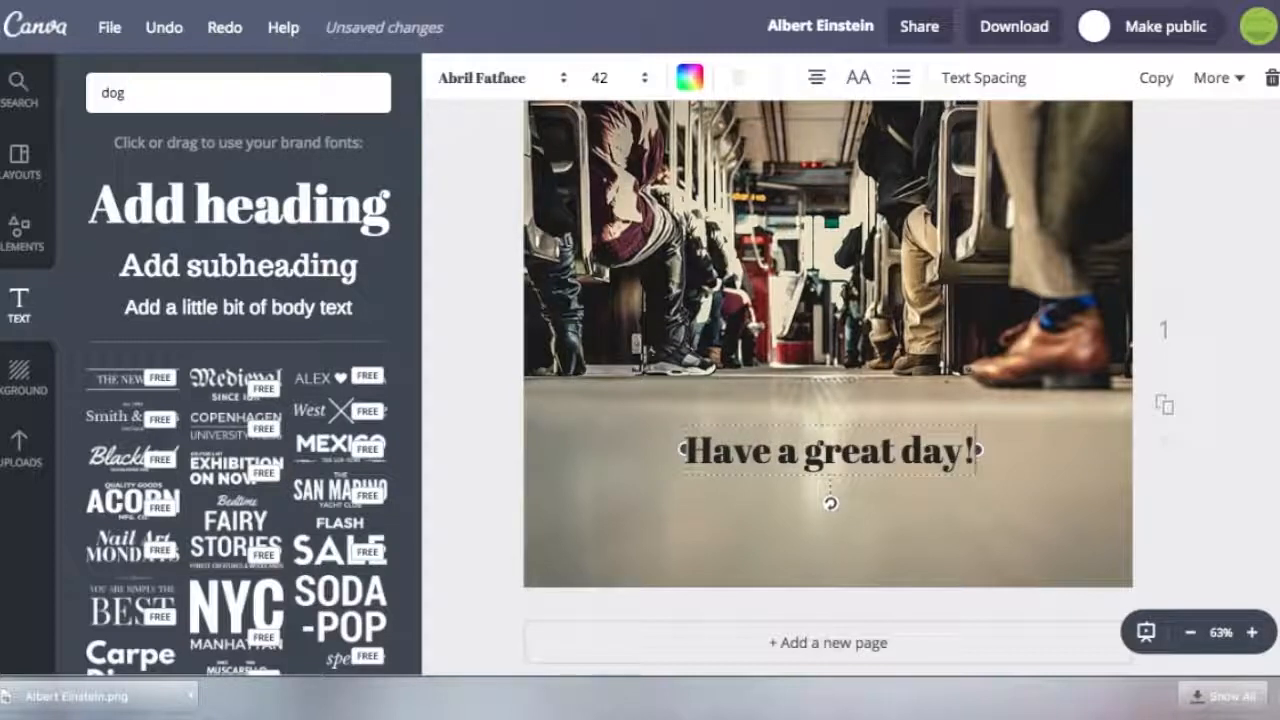
Change the font of the "Have a great day!" heading to Exo.
left_click(531, 88)
scroll(515, 392, "down", 10)
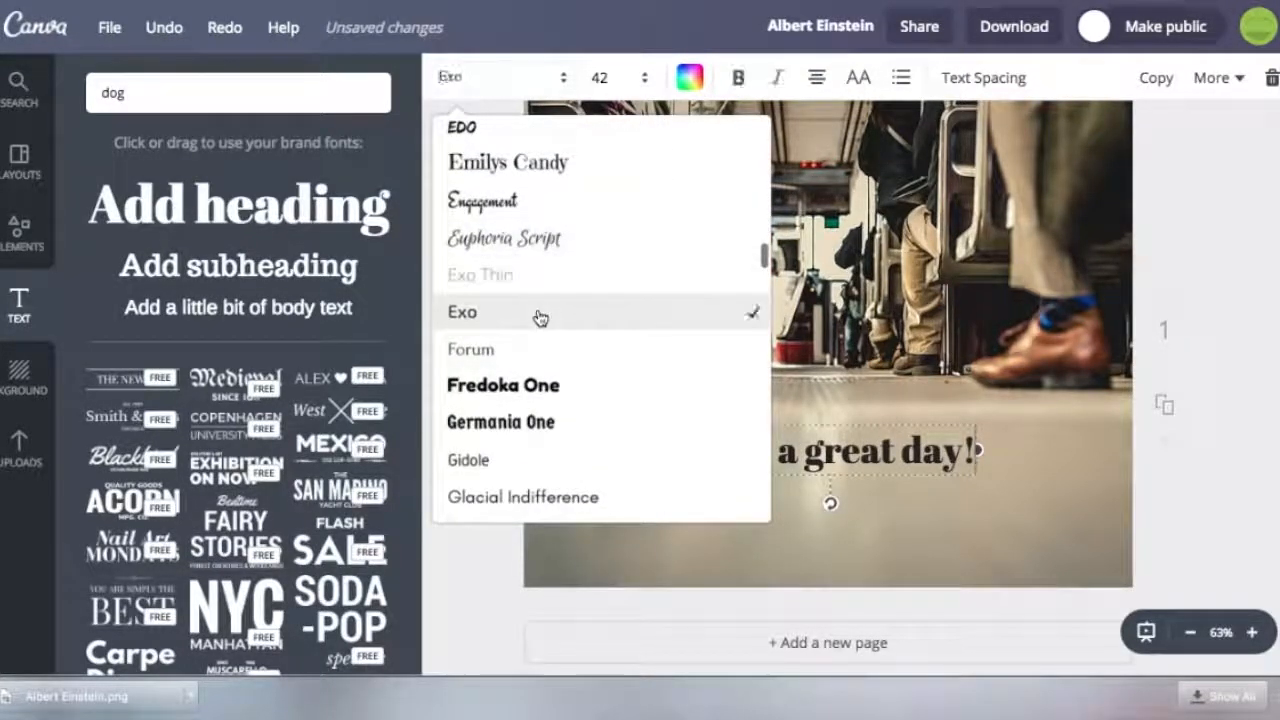
left_click(540, 316)
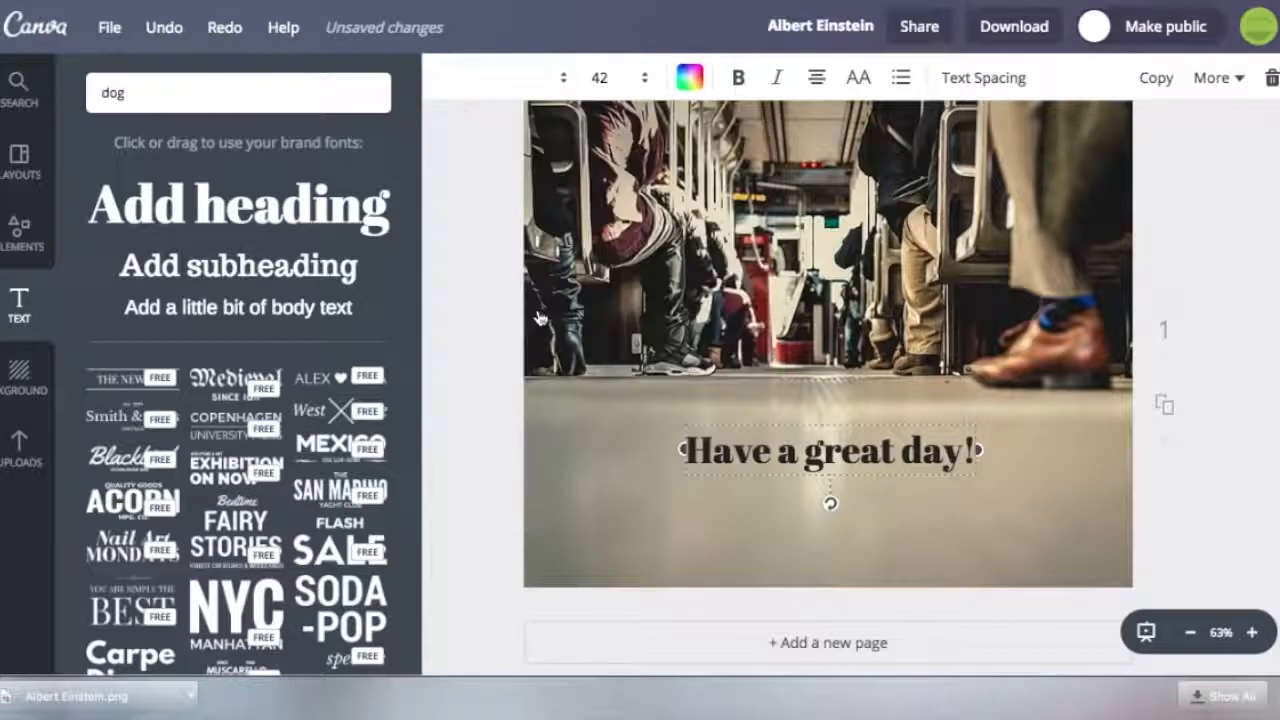
Make the "Have a great day!" heading bold and italic, and colour it dark slate blue from the Carmel Colors palette.
left_click(592, 77)
left_click(690, 80)
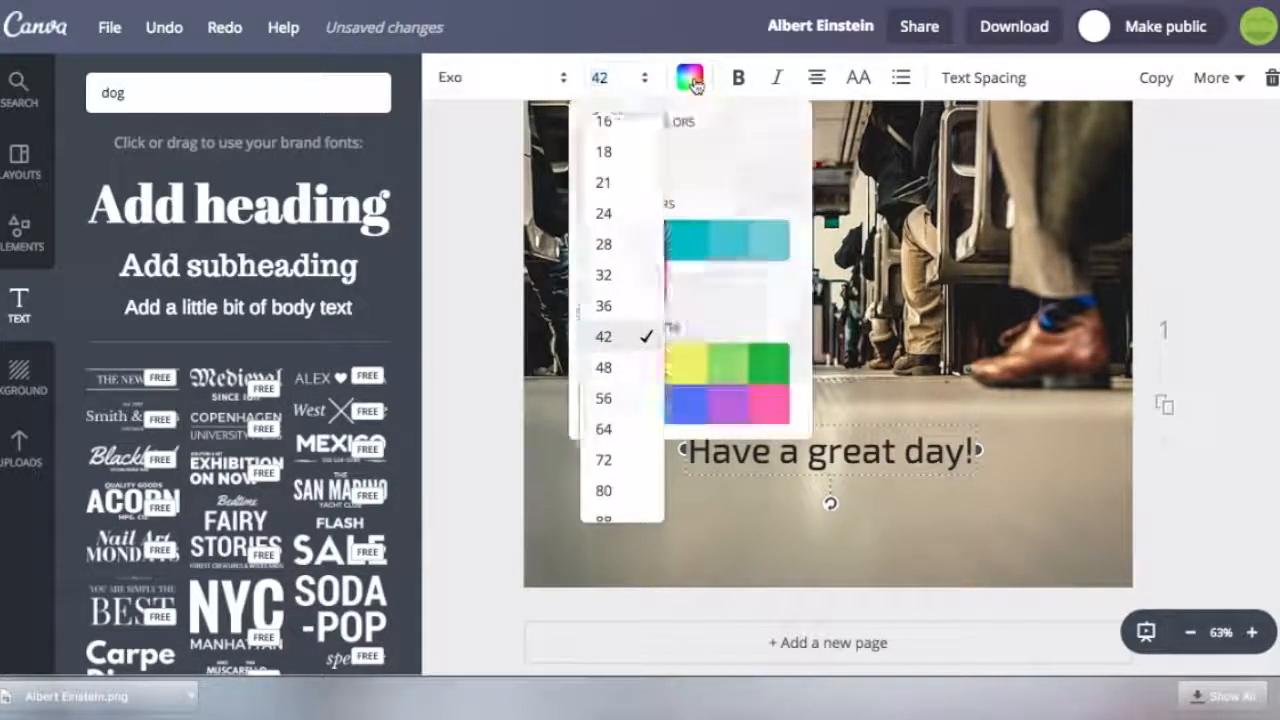
left_click(605, 163)
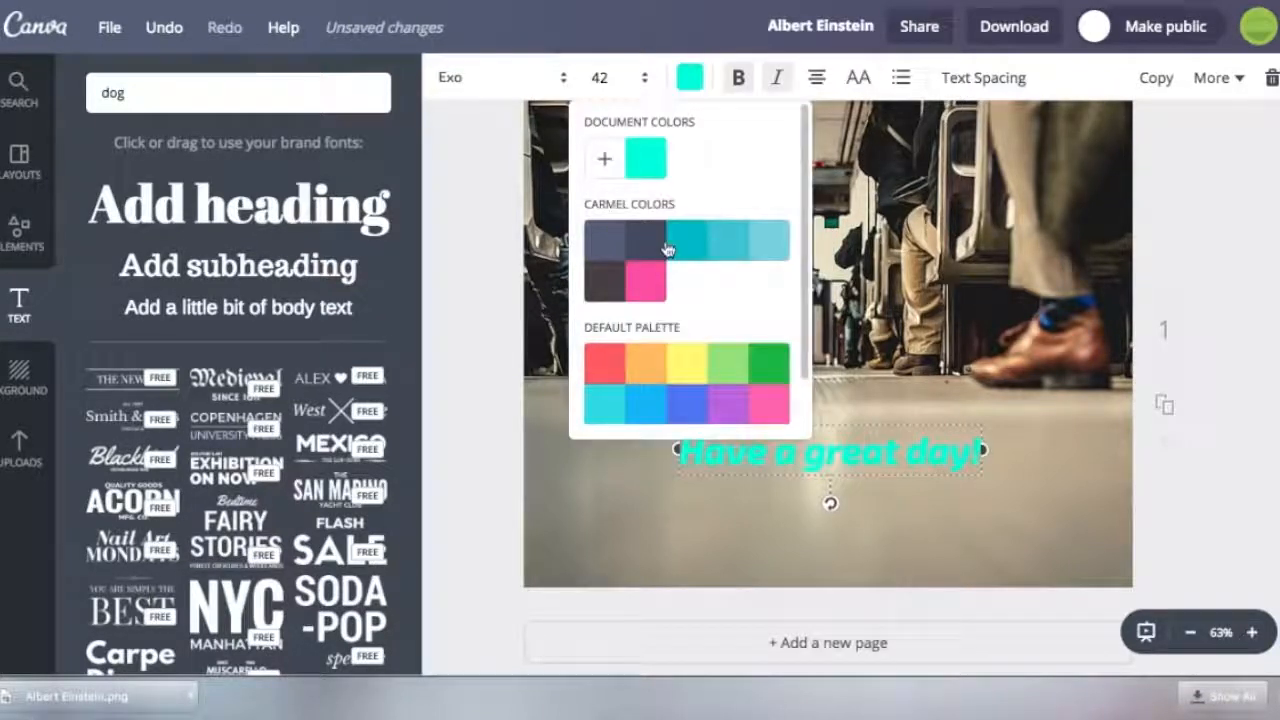
left_click(628, 241)
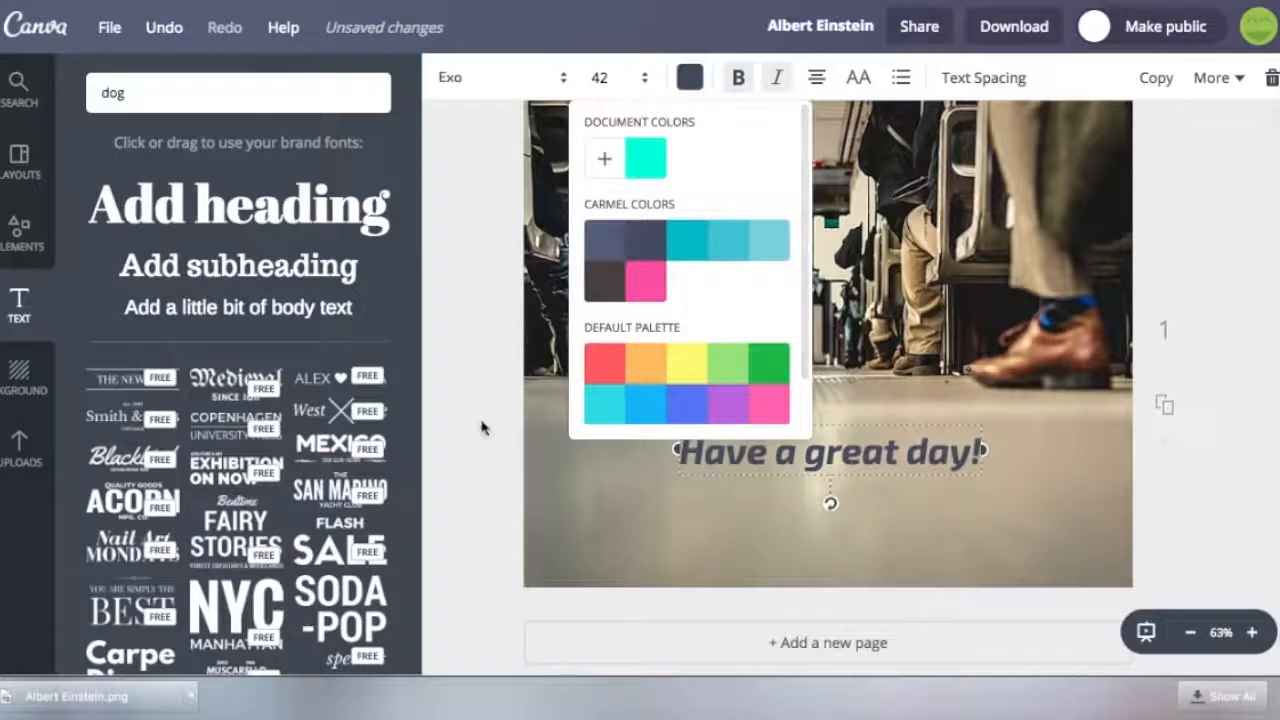
left_click(481, 427)
left_click(480, 427)
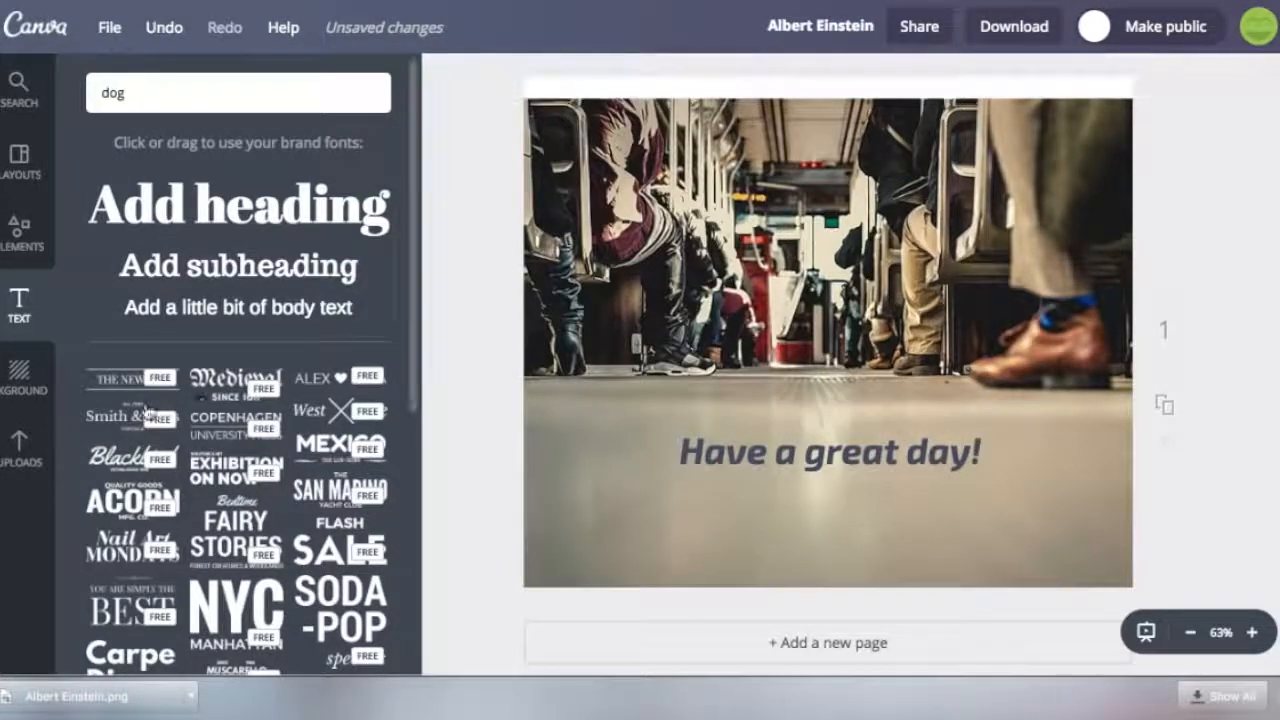
Add the dark smartphone frame from the Frames collection, reduce its size and place it over the upper-left part of the photo.
left_click(44, 234)
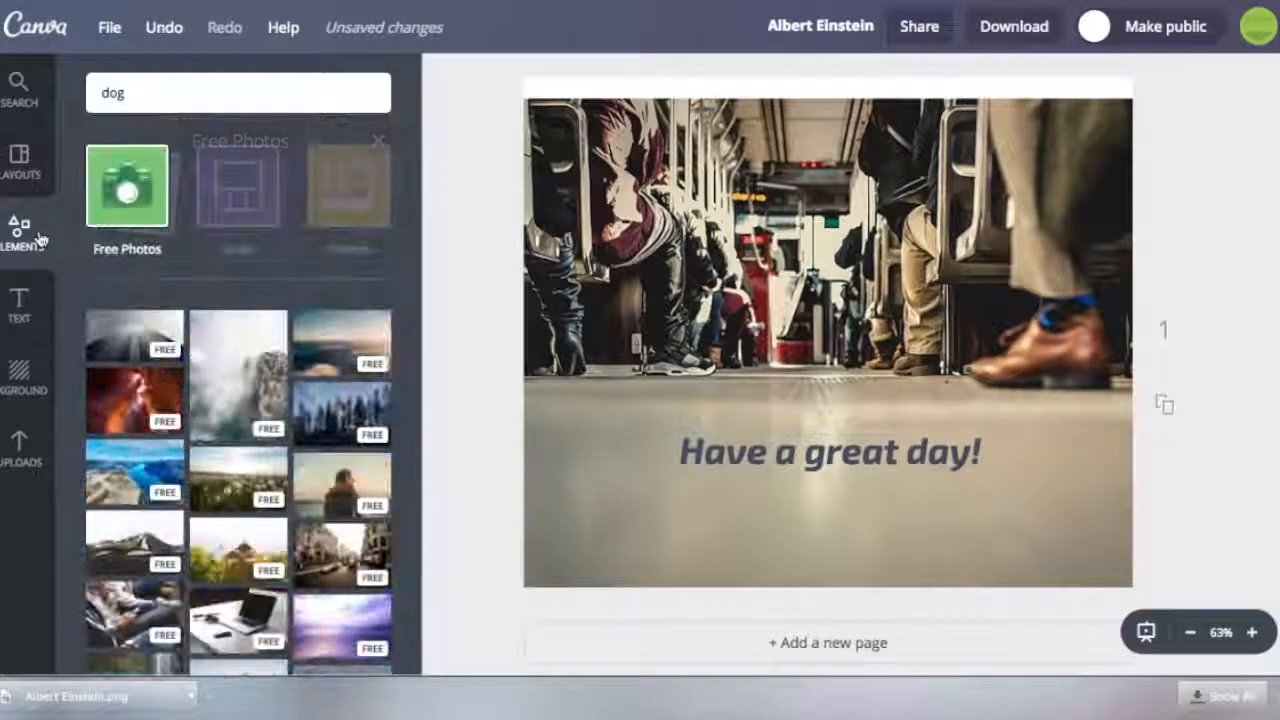
left_click(238, 177)
scroll(196, 428, "down", 3)
scroll(196, 428, "up", 4)
left_click(309, 203)
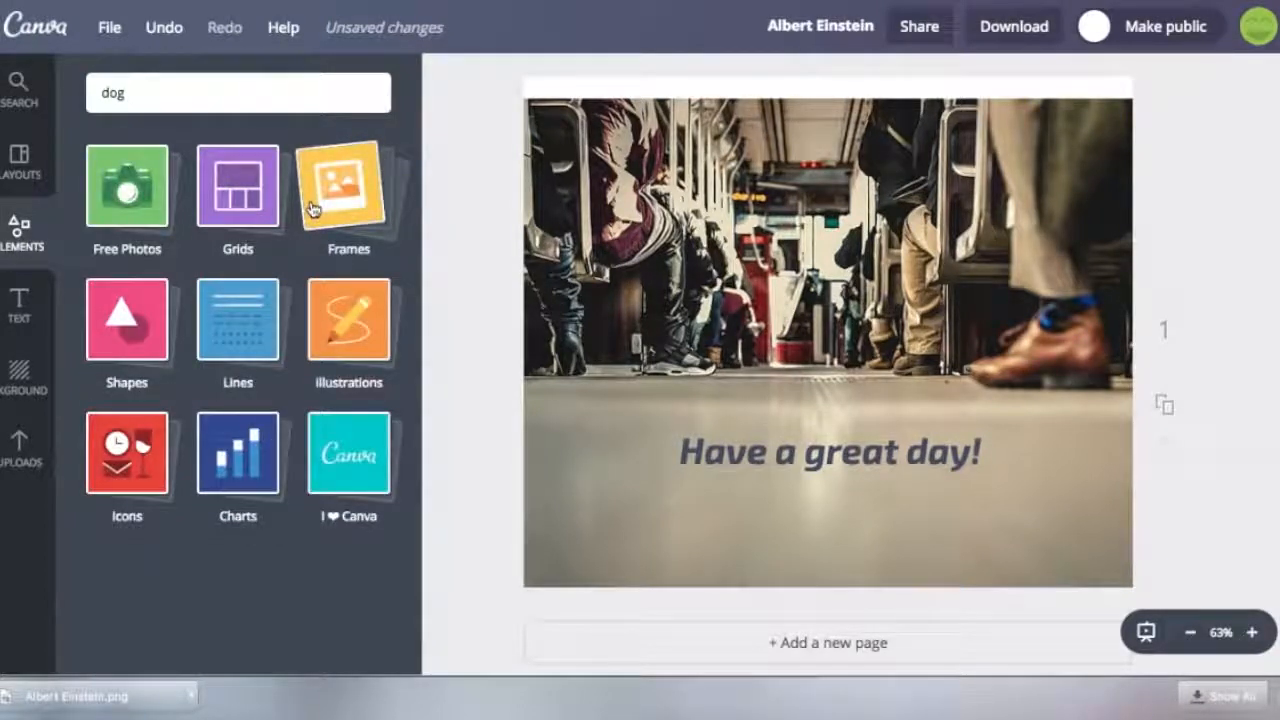
left_click(310, 224)
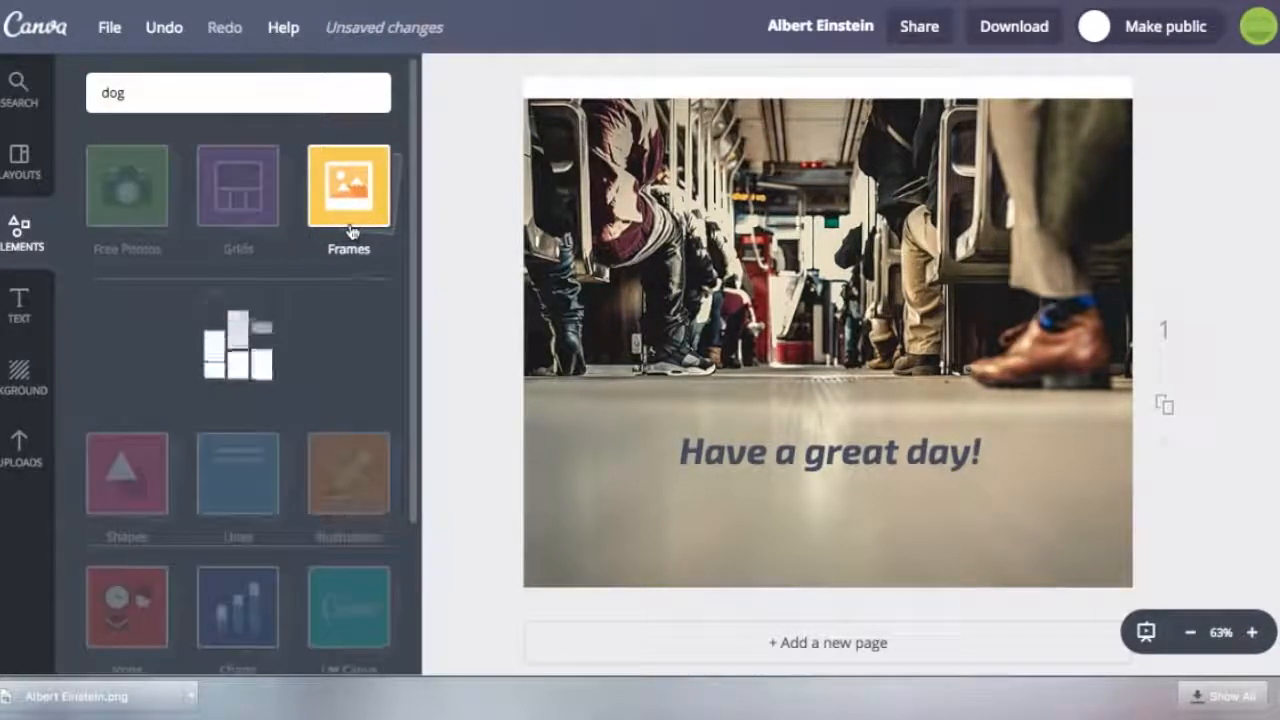
scroll(212, 504, "down", 5)
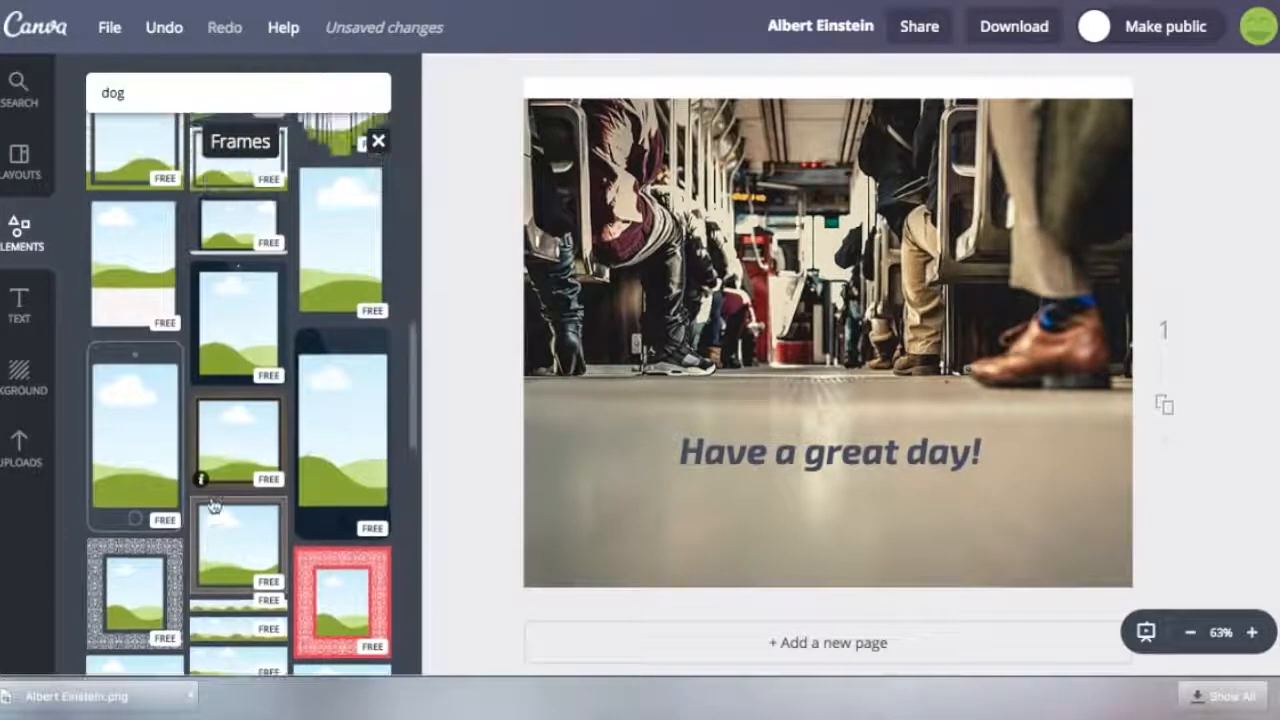
left_click_drag(360, 447, 618, 222)
left_click_drag(636, 265, 710, 430)
left_click_drag(659, 327, 612, 278)
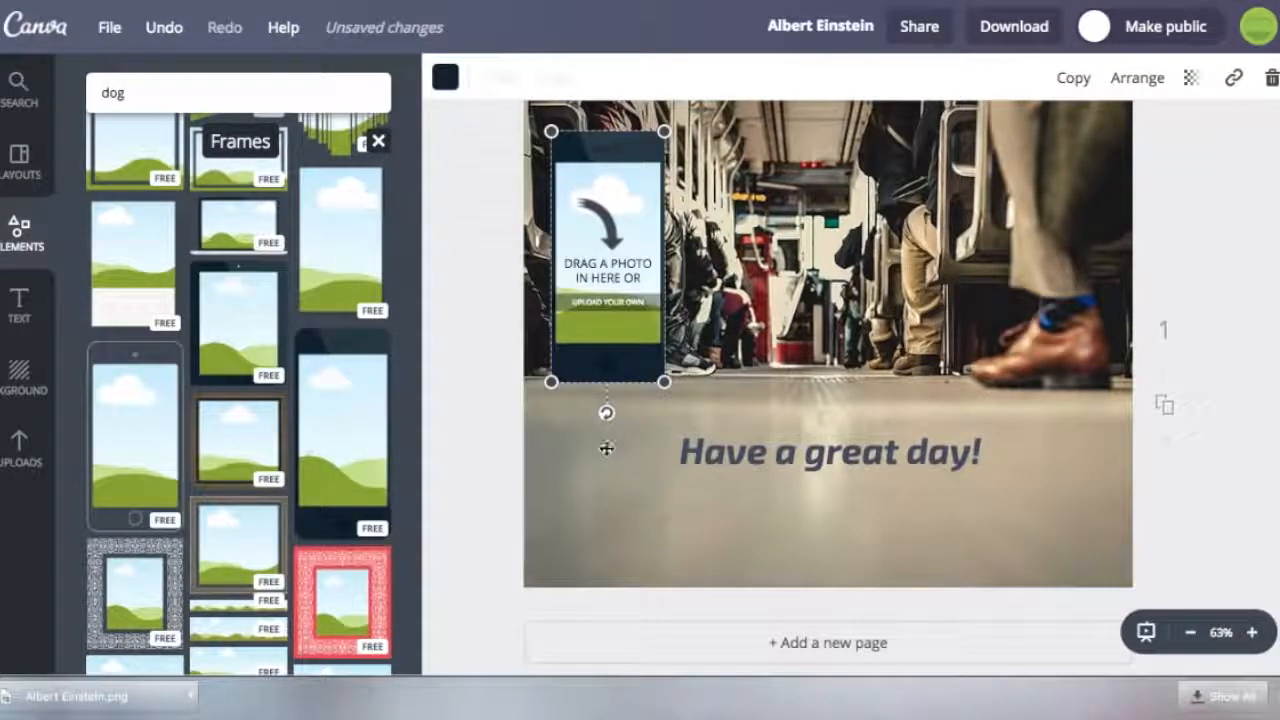
Tilt the phone frame slightly, shrink it further and place it on the floor area just before the heading.
left_click_drag(608, 422, 640, 424)
left_click_drag(620, 305, 632, 508)
left_click_drag(651, 326, 624, 427)
left_click_drag(625, 509, 630, 467)
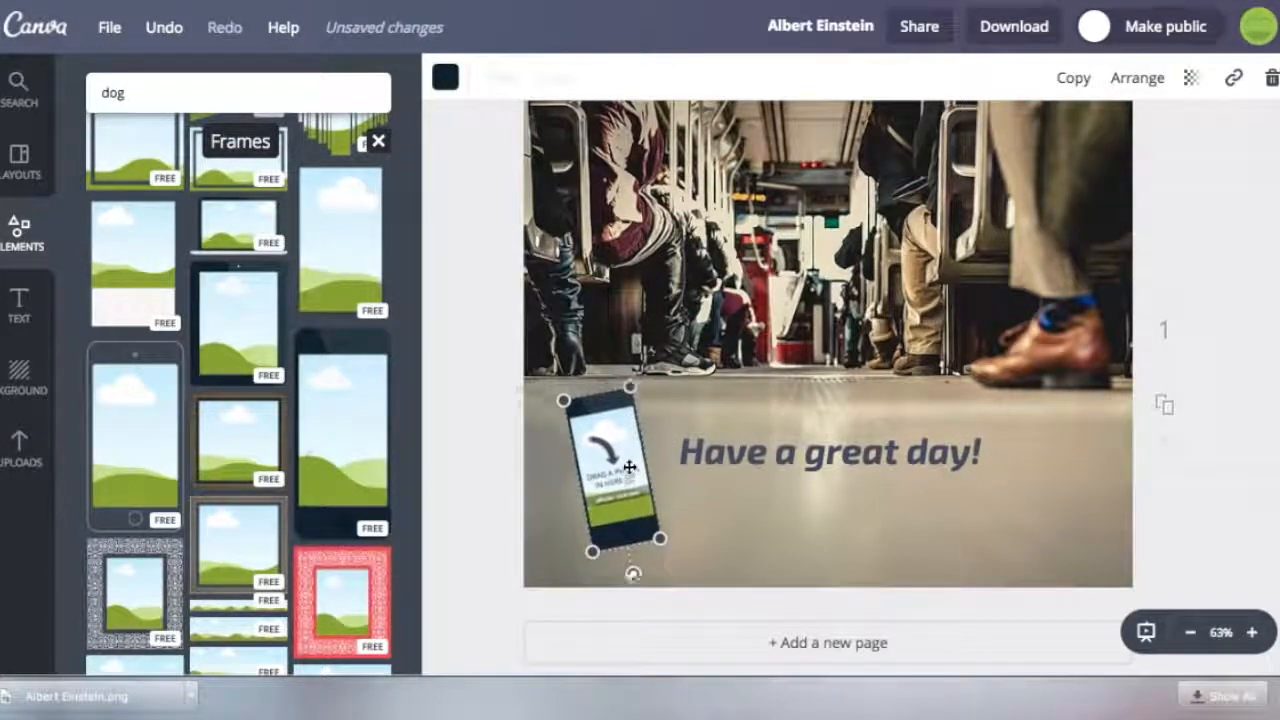
left_click(500, 429)
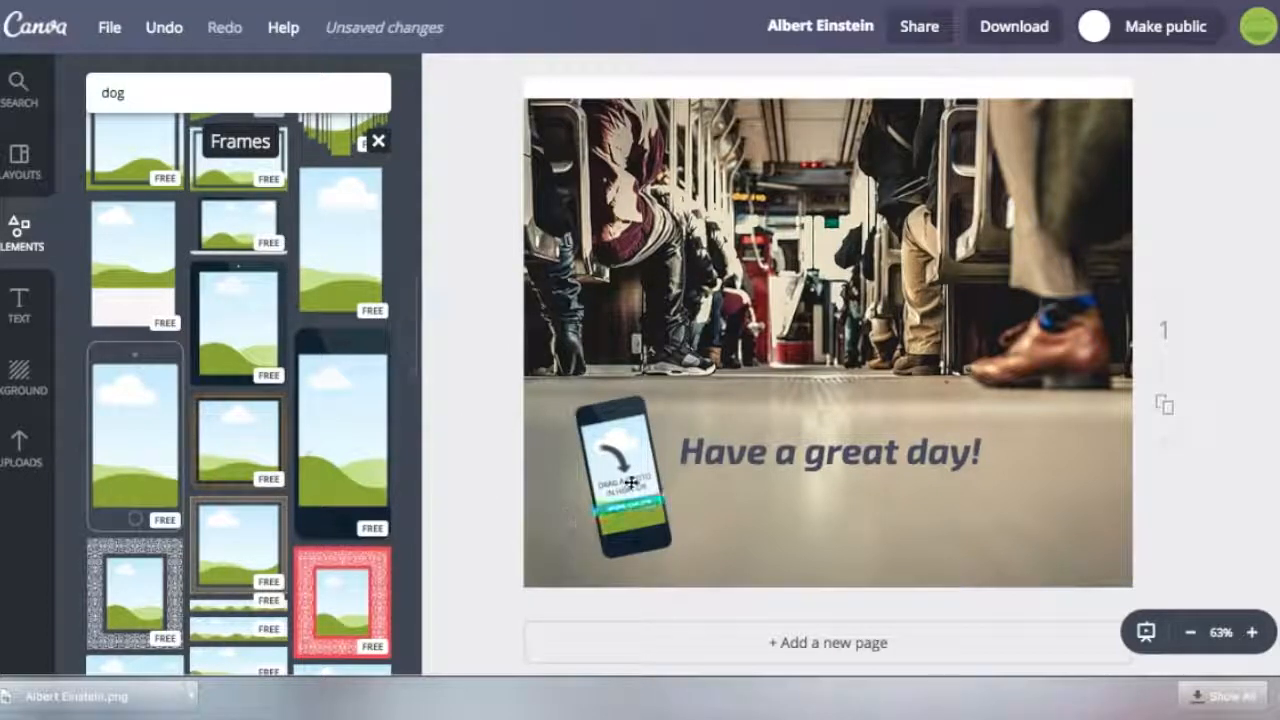
Fill the phone frame with the uploaded cover "The Ultimate Guide to Facebook for Business".
left_click(17, 432)
scroll(200, 367, "up", 3)
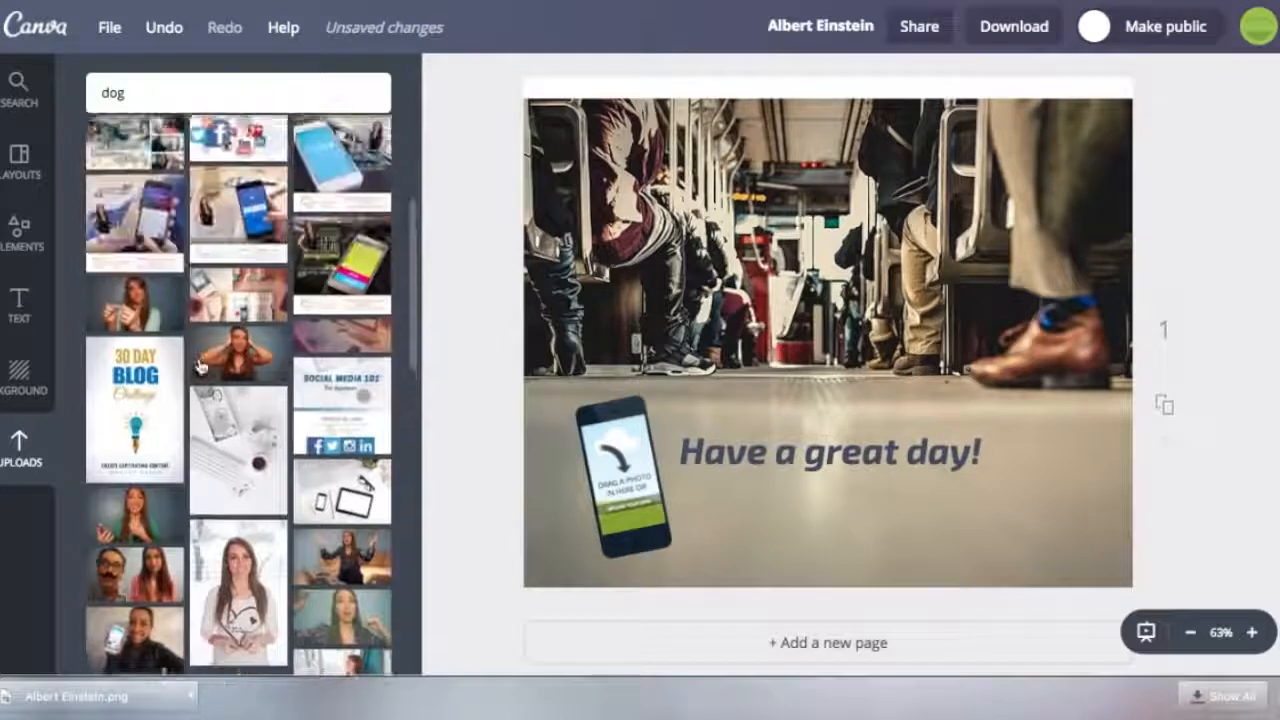
scroll(200, 367, "up", 5)
left_click_drag(238, 520, 633, 482)
left_click(477, 474)
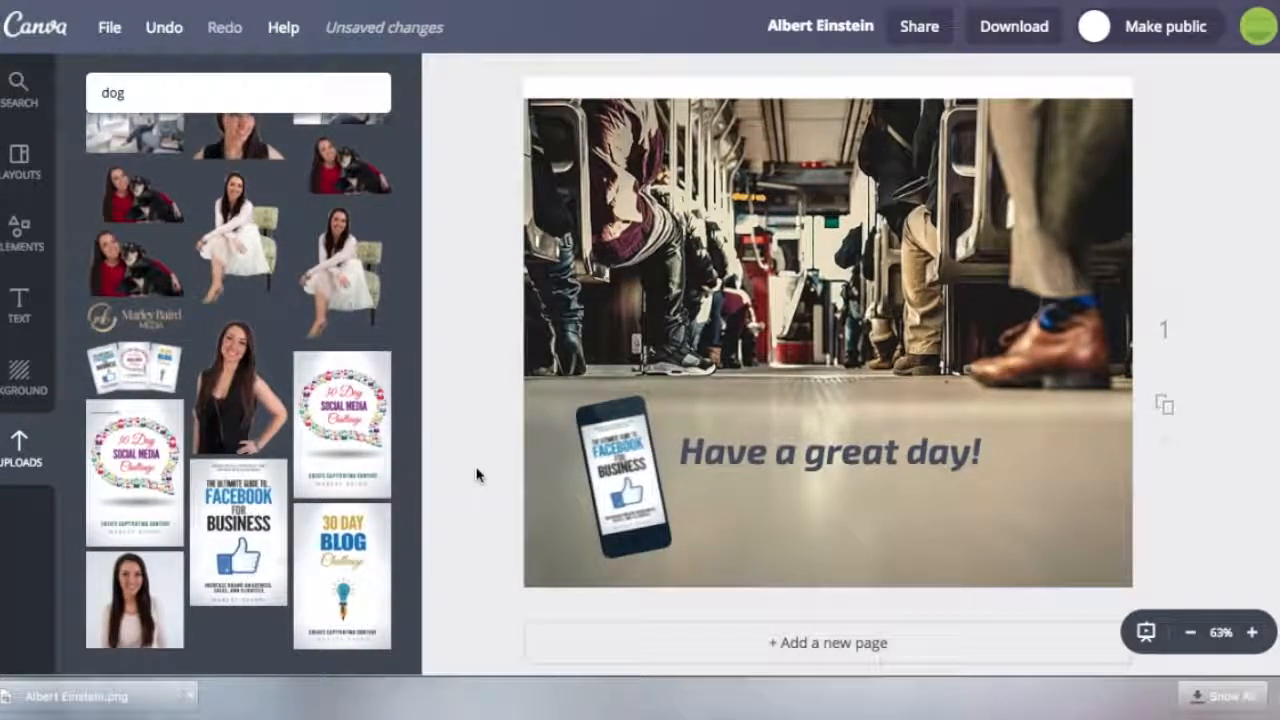
Try a circle shape on the photo, shrinking and moving it, and delete the circle.
left_click(18, 232)
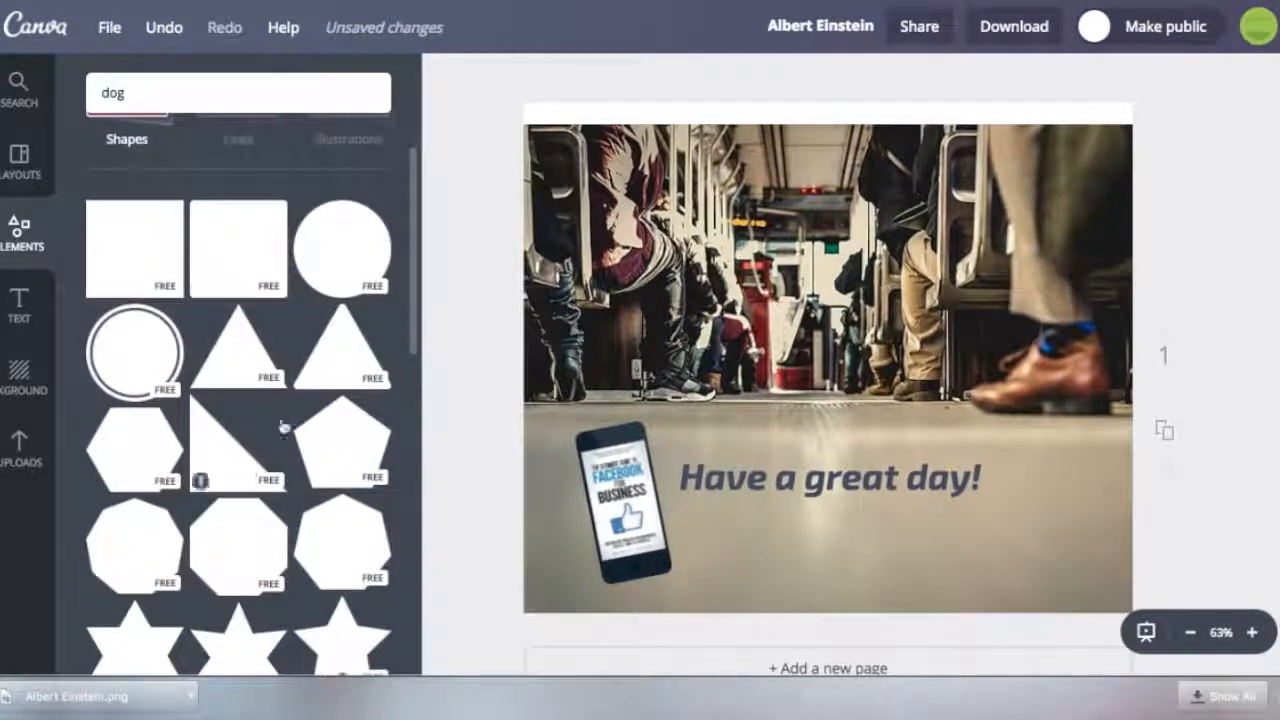
left_click_drag(355, 259, 824, 232)
left_click_drag(676, 491, 868, 300)
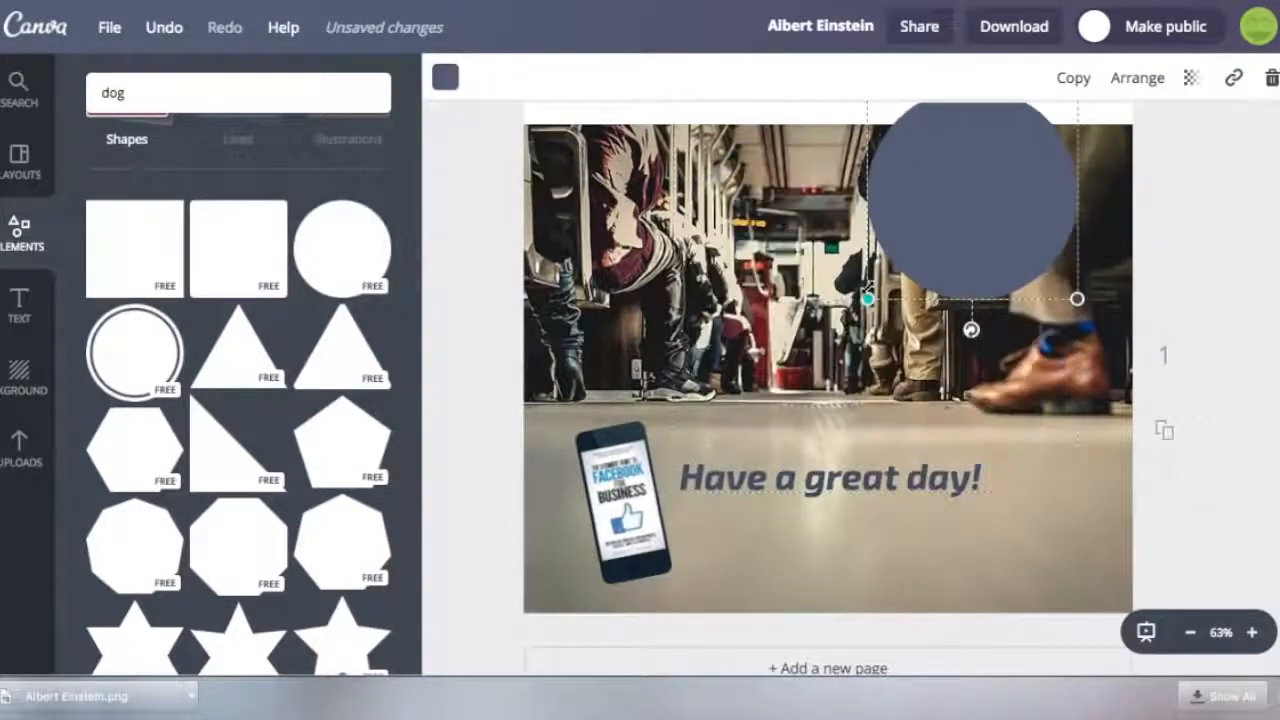
left_click_drag(941, 211, 927, 340)
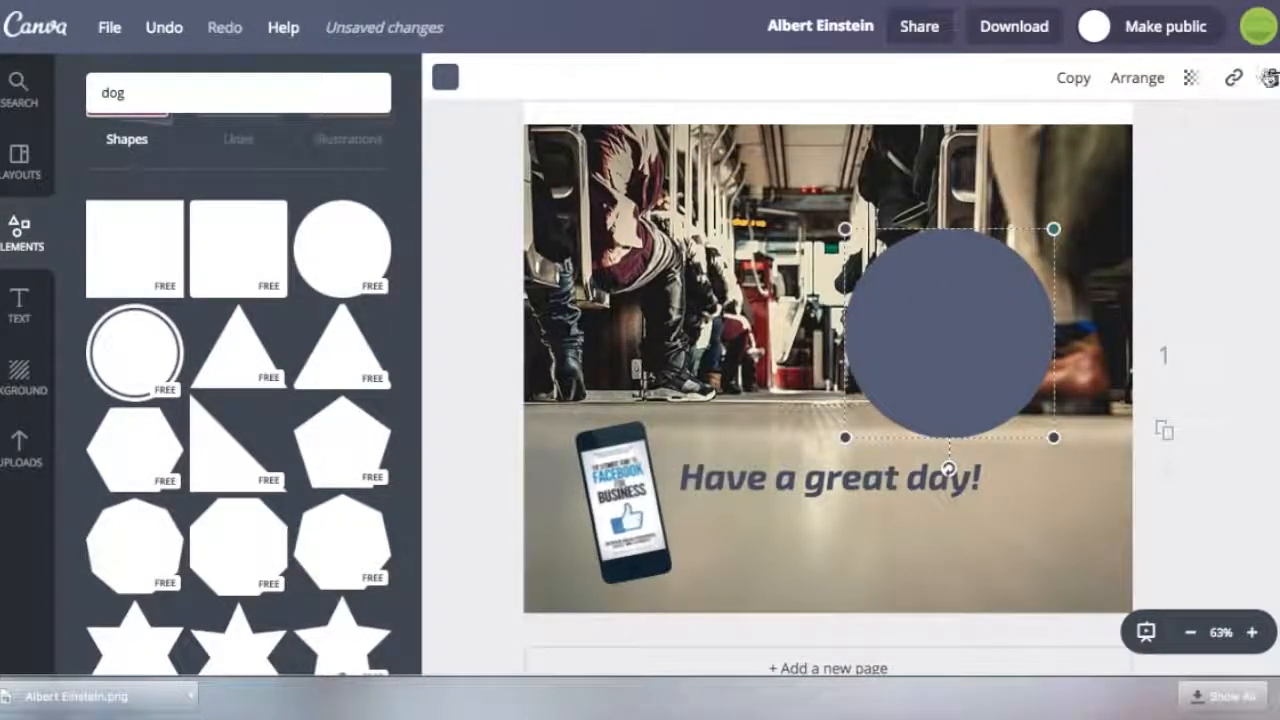
left_click(1271, 77)
Browse the Lines and Illustrations collections among the design elements.
scroll(250, 216, "up", 3)
left_click(245, 245)
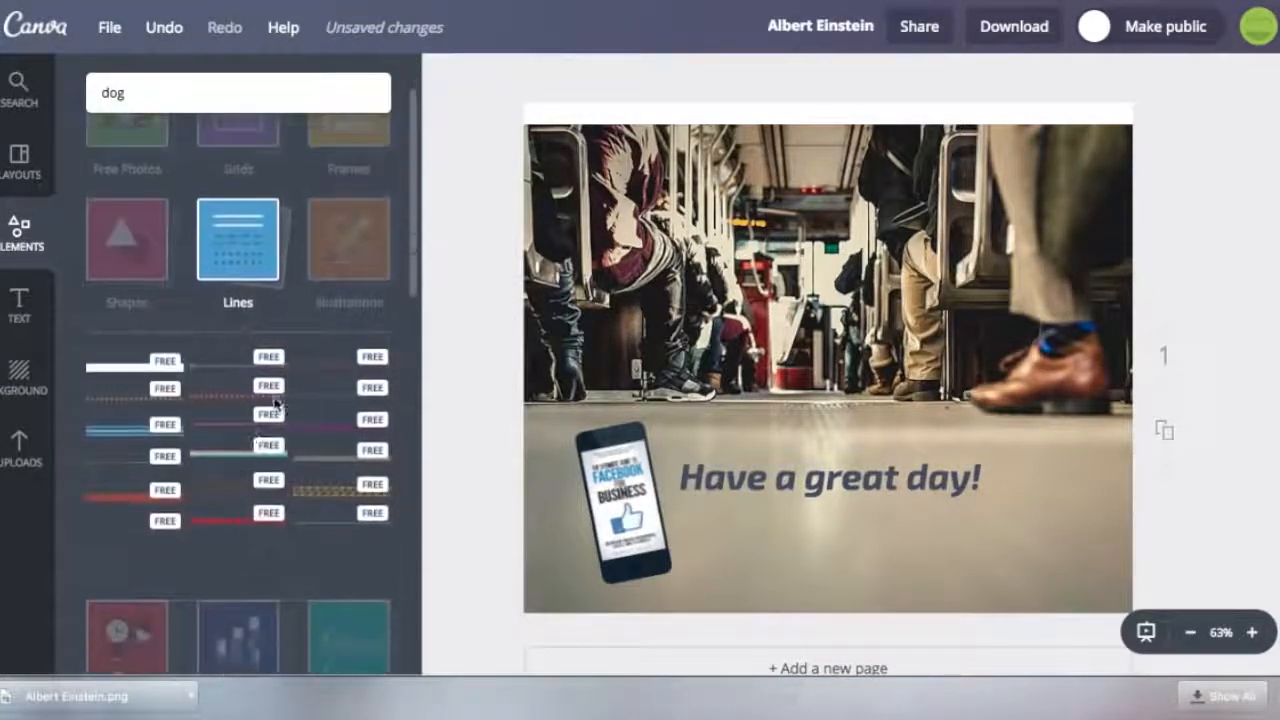
left_click(358, 290)
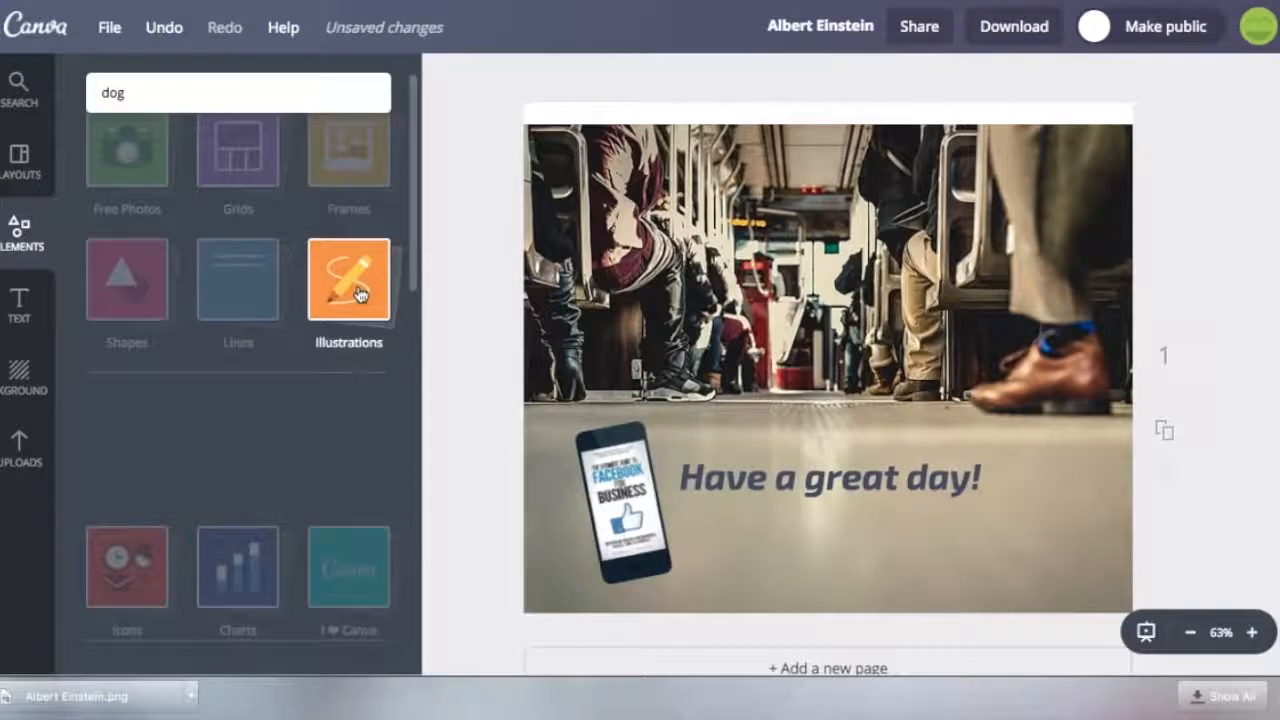
scroll(228, 520, "down", 4)
scroll(228, 520, "down", 5)
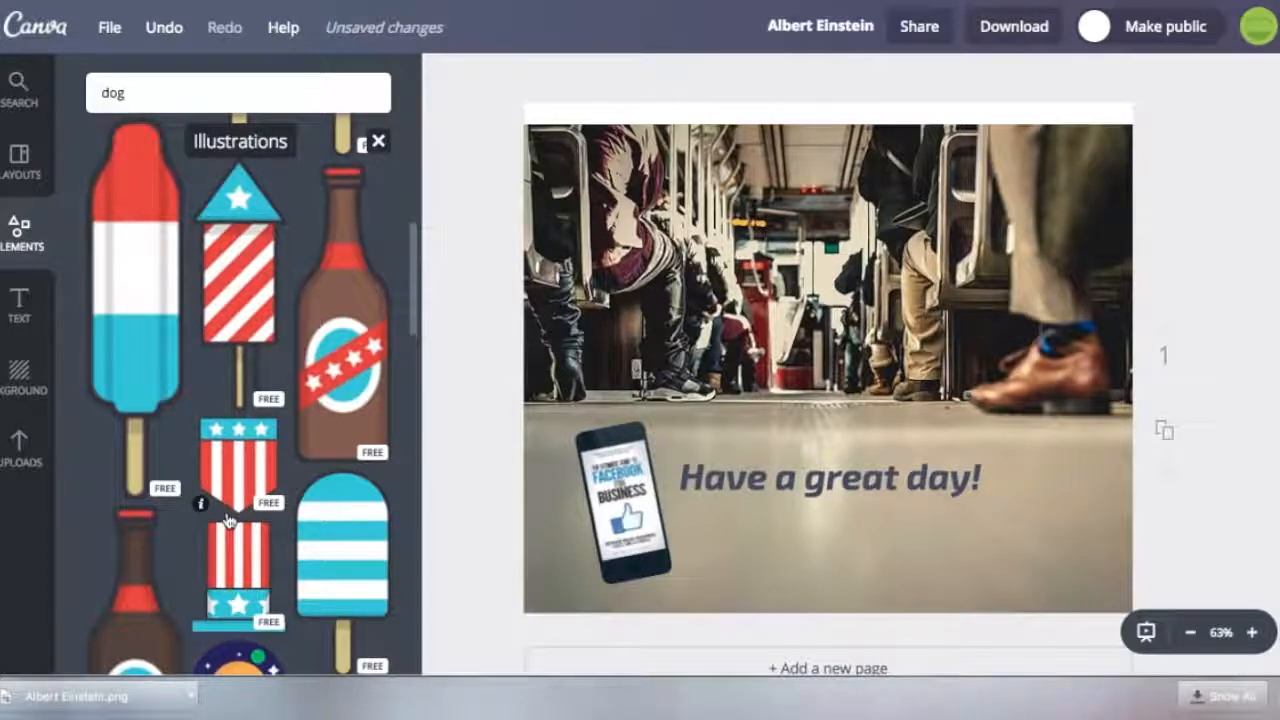
scroll(228, 520, "up", 10)
left_click(348, 343)
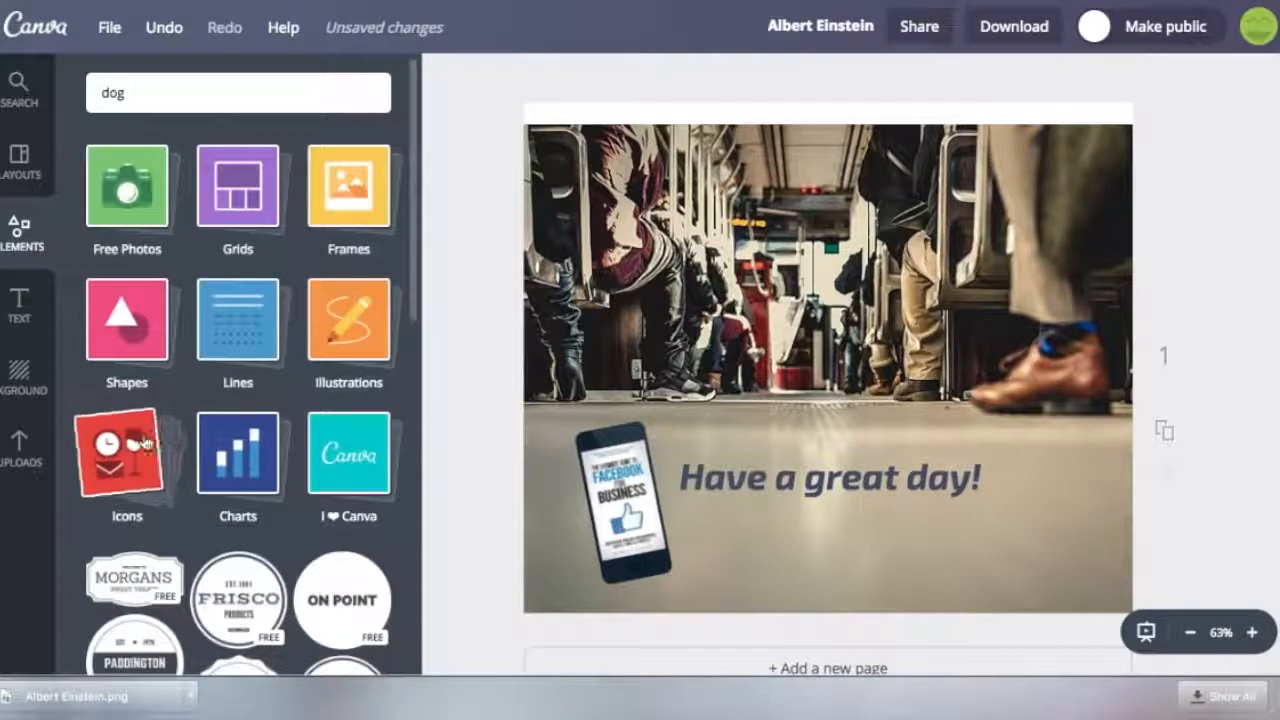
Browse the Icons, Charts and I ❤ Canva element collections, and review the available background colours and patterns.
left_click(145, 441)
scroll(145, 441, "down", 10)
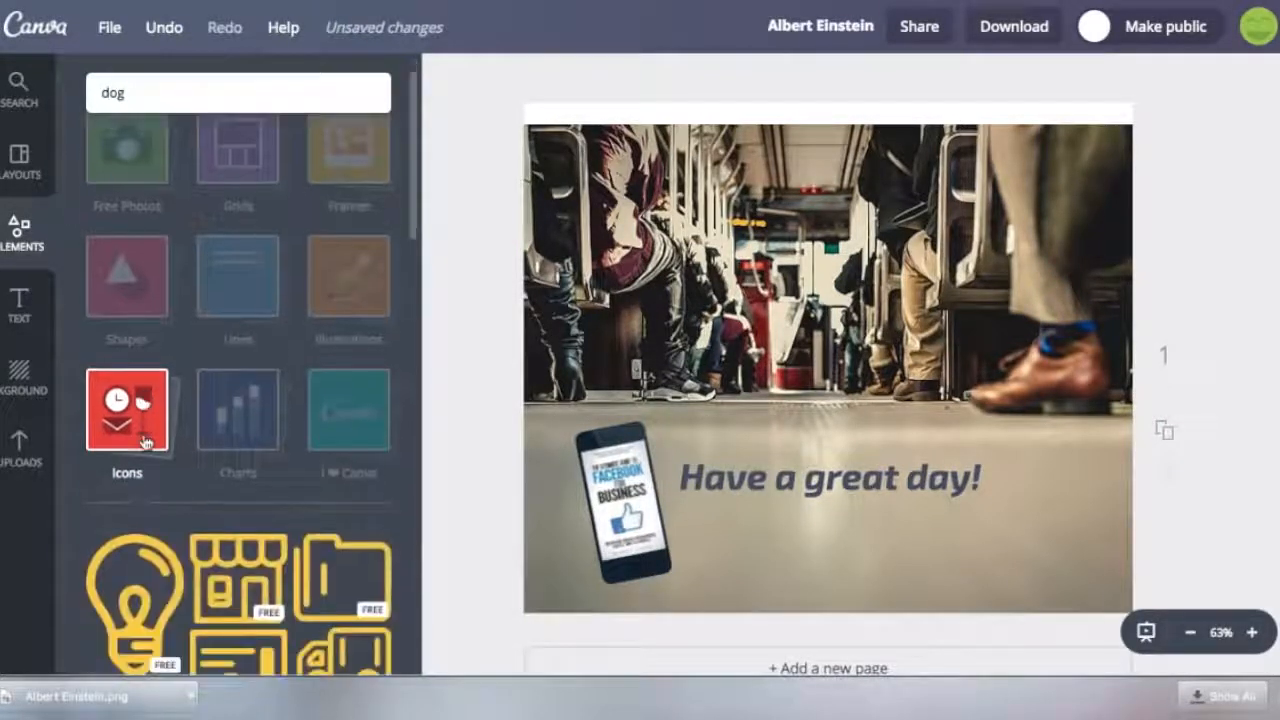
scroll(145, 441, "up", 10)
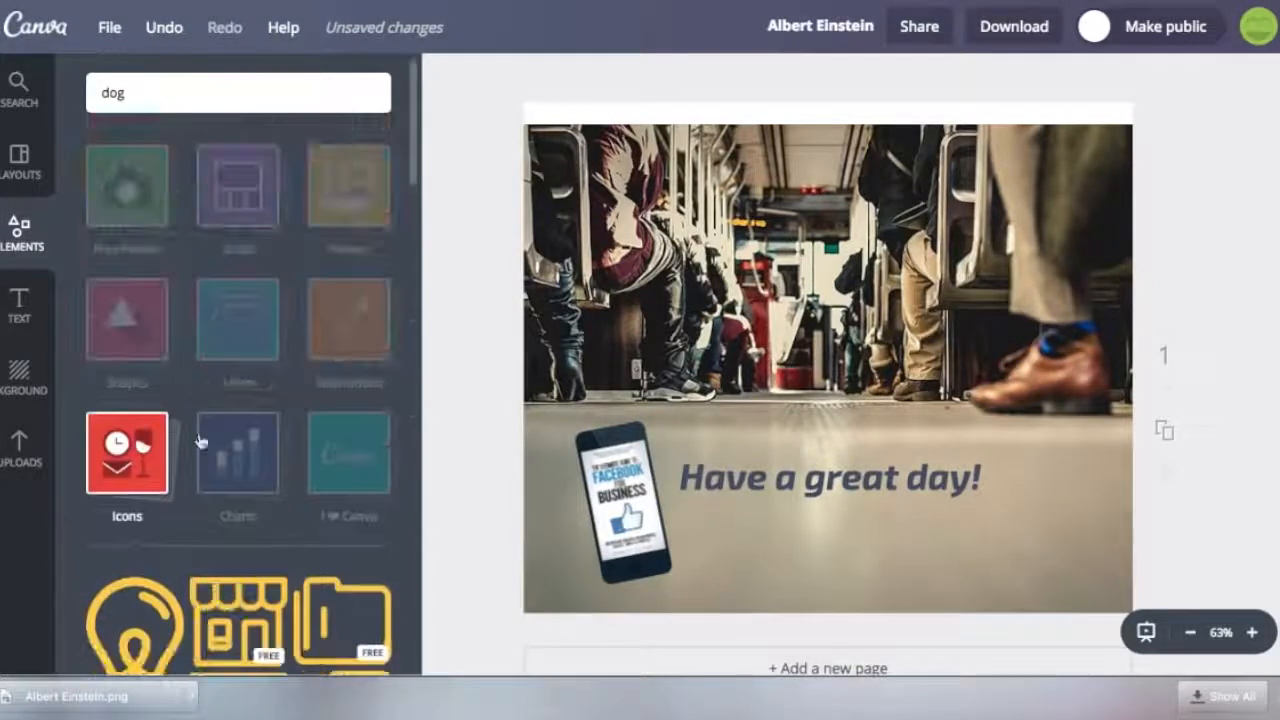
left_click(236, 448)
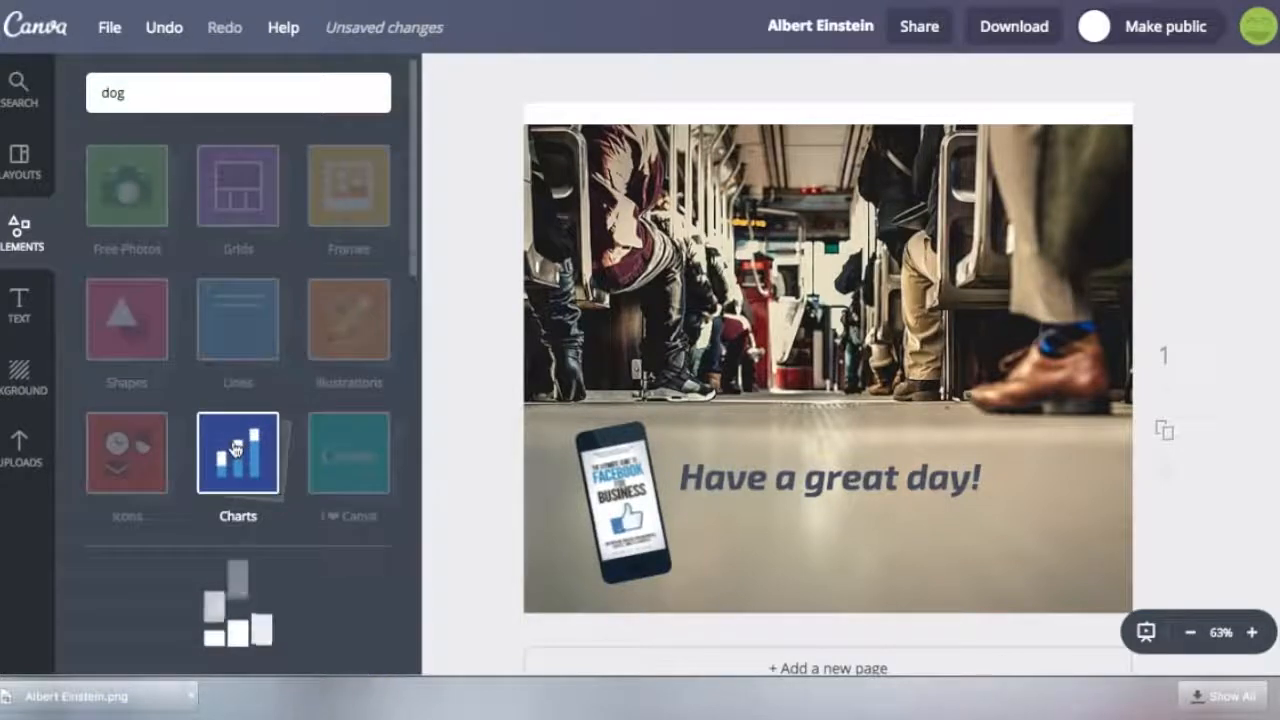
scroll(236, 448, "down", 3)
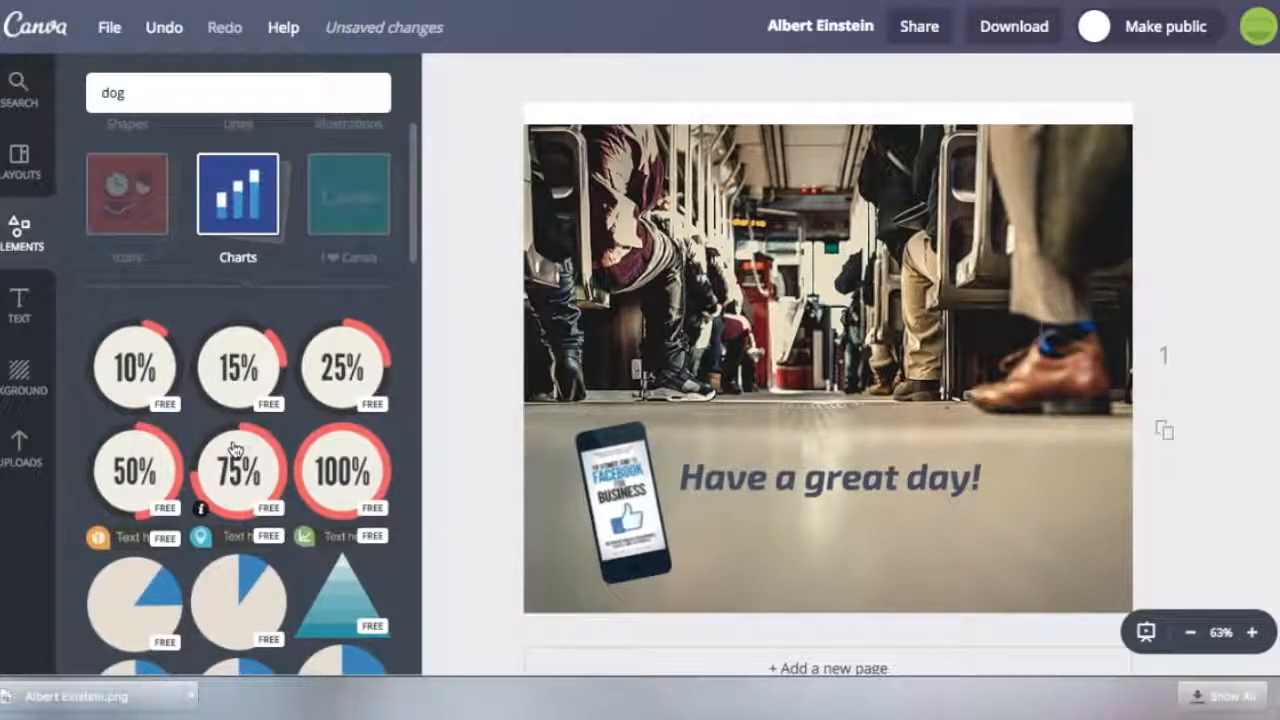
scroll(233, 448, "down", 10)
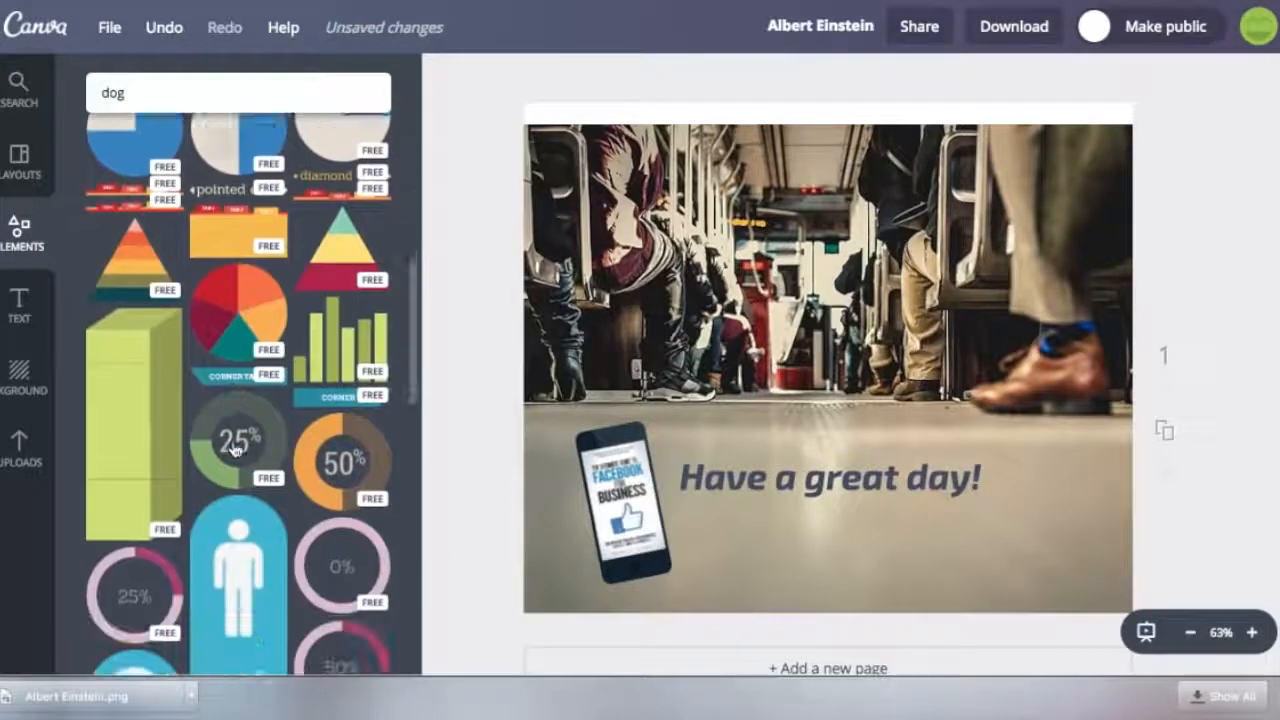
scroll(233, 448, "up", 10)
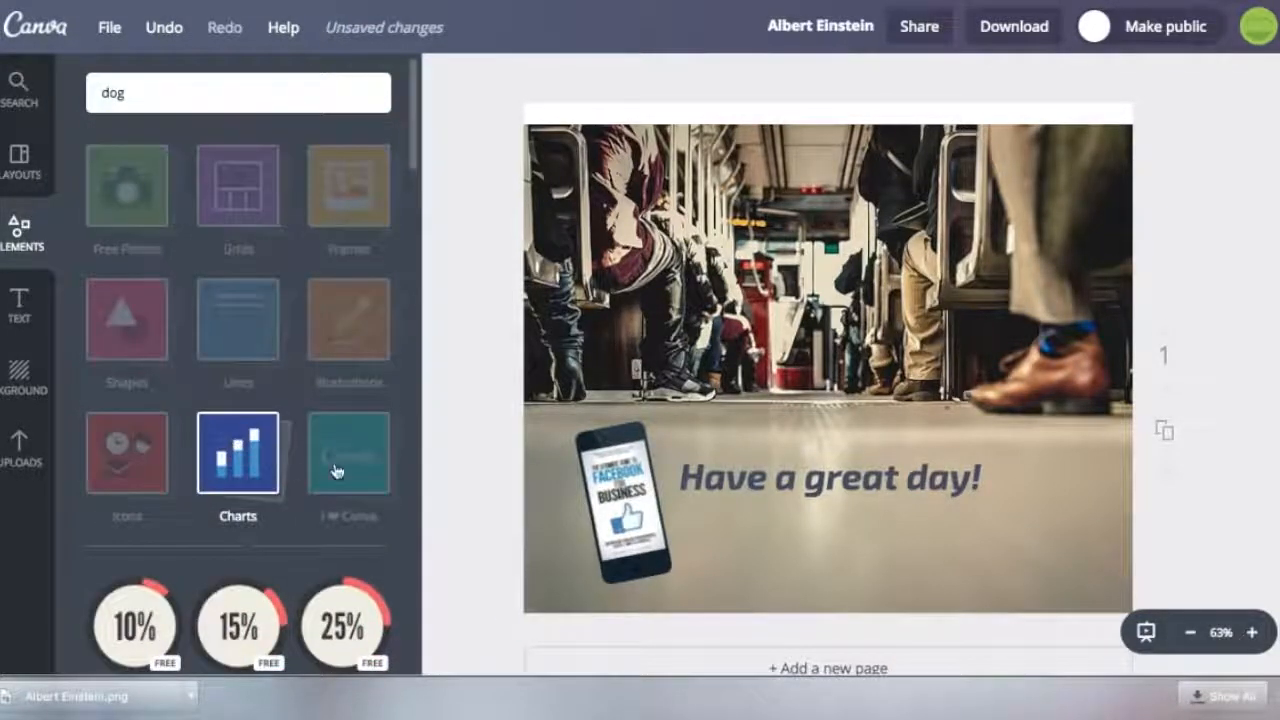
left_click(336, 470)
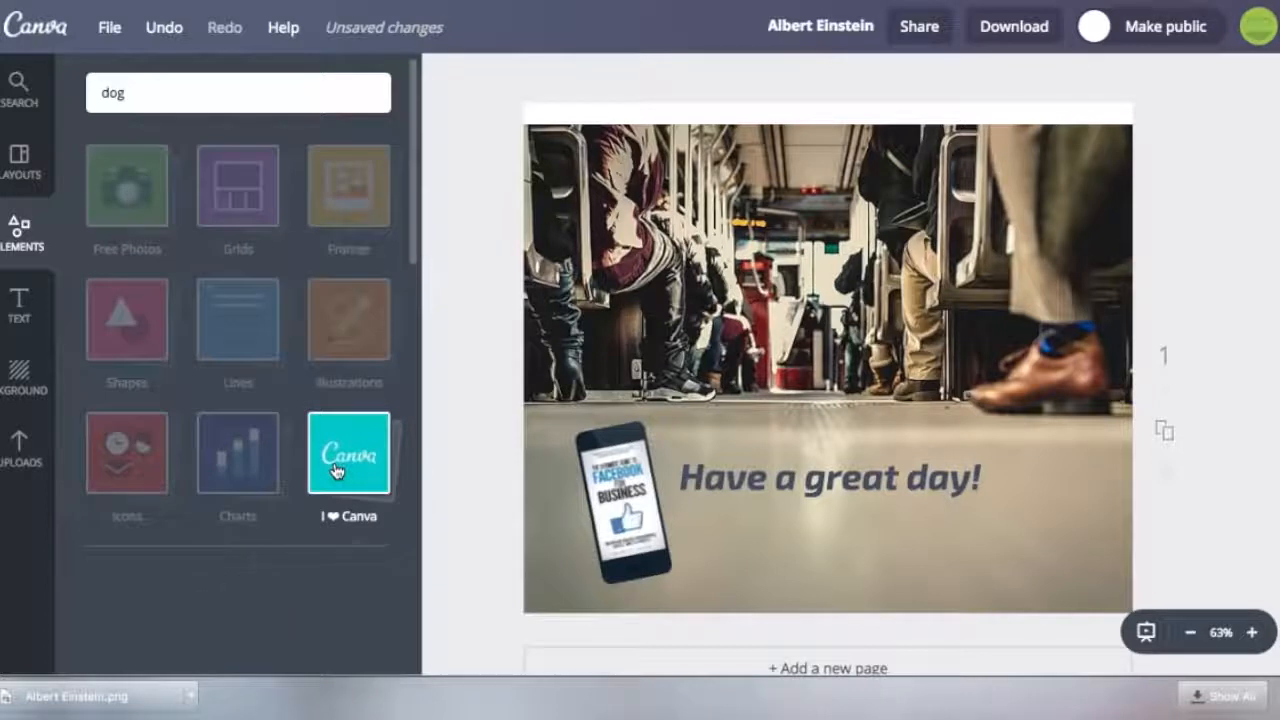
left_click(22, 378)
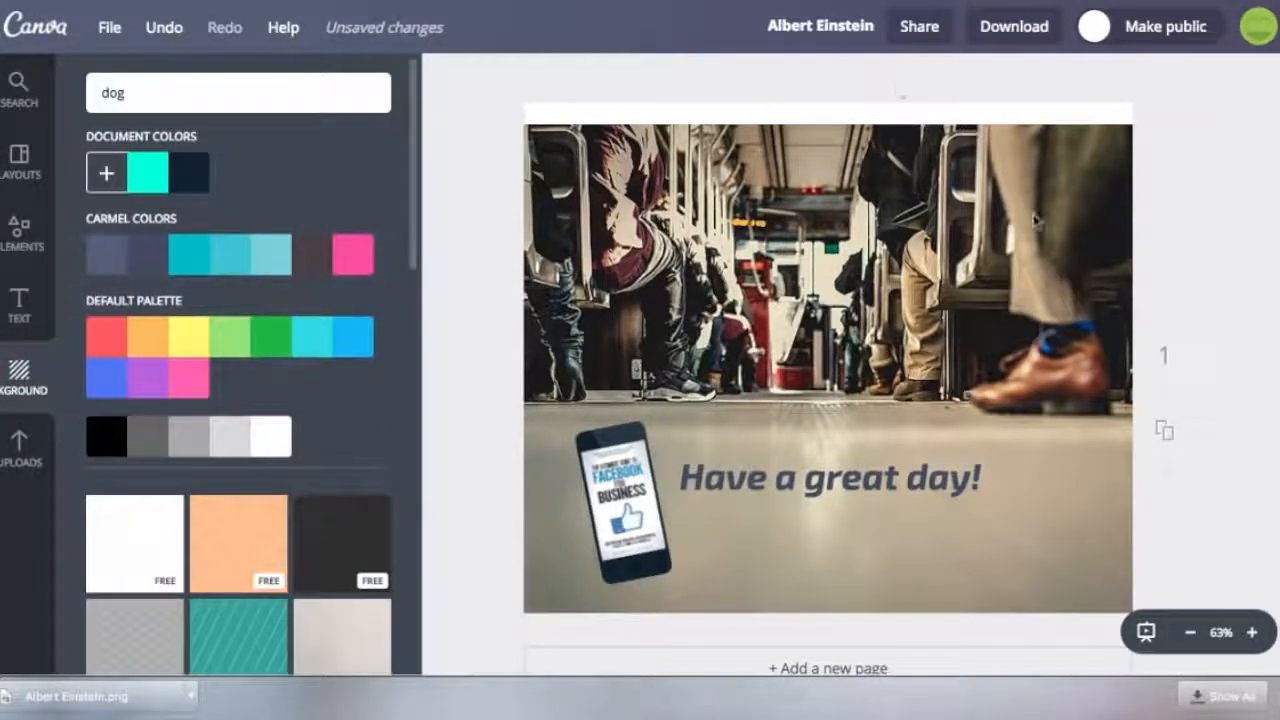
left_click_drag(859, 229, 859, 223)
Add the uploaded cutout of the woman seated on a patterned chair to the right half of the photo.
left_click(40, 448)
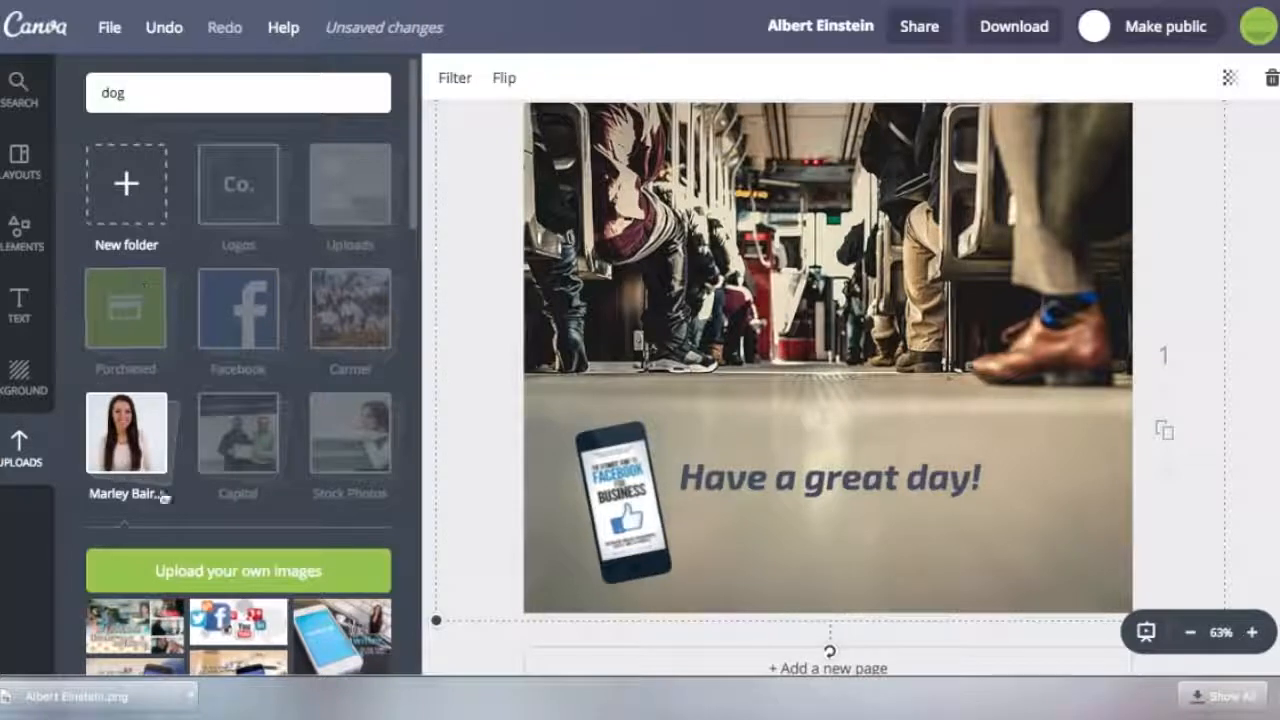
left_click(98, 462)
scroll(281, 477, "down", 3)
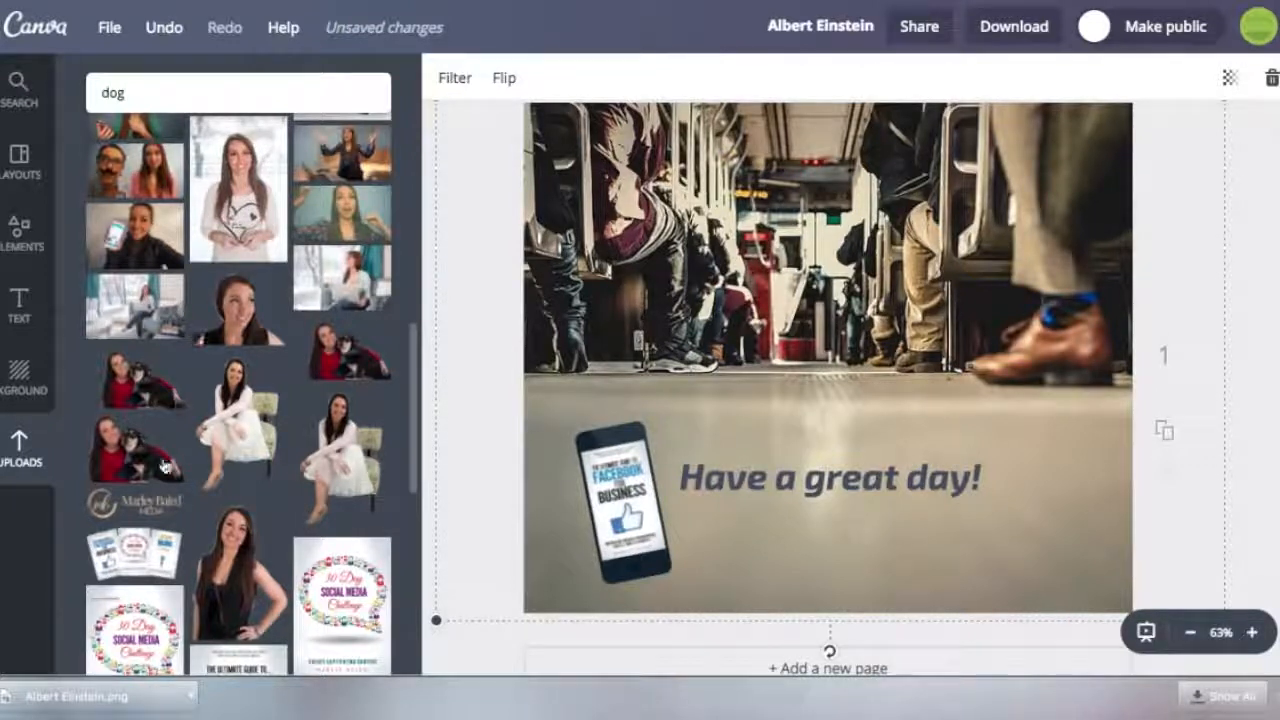
left_click_drag(390, 452, 1008, 355)
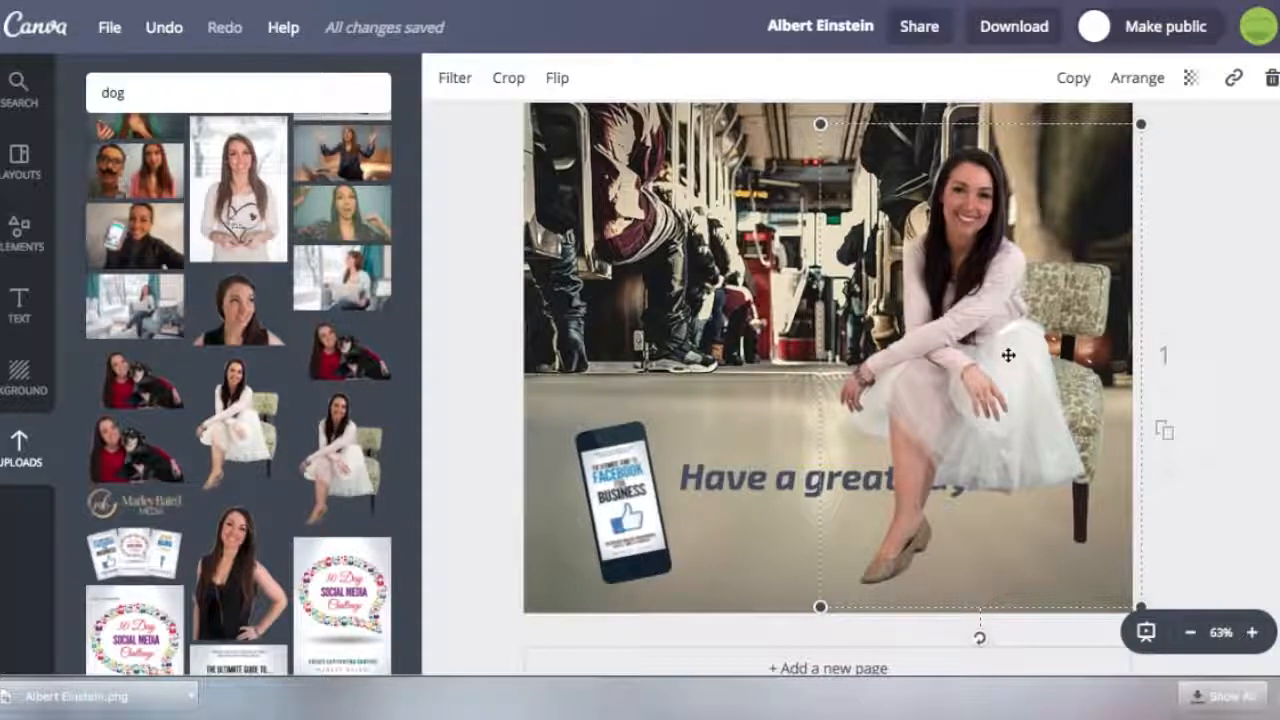
Shrink the seated woman cutout and place it on the floor area just after the heading.
left_click_drag(822, 606, 935, 432)
left_click_drag(1047, 298, 1046, 464)
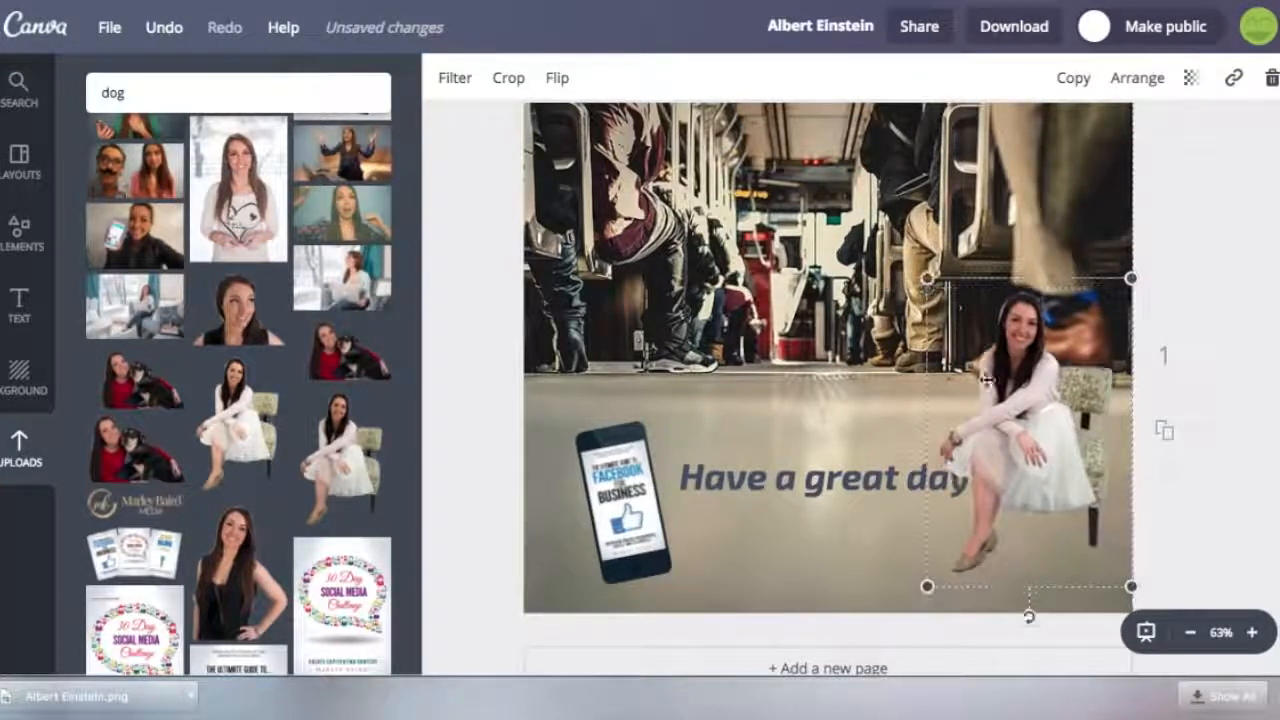
left_click_drag(928, 280, 1016, 370)
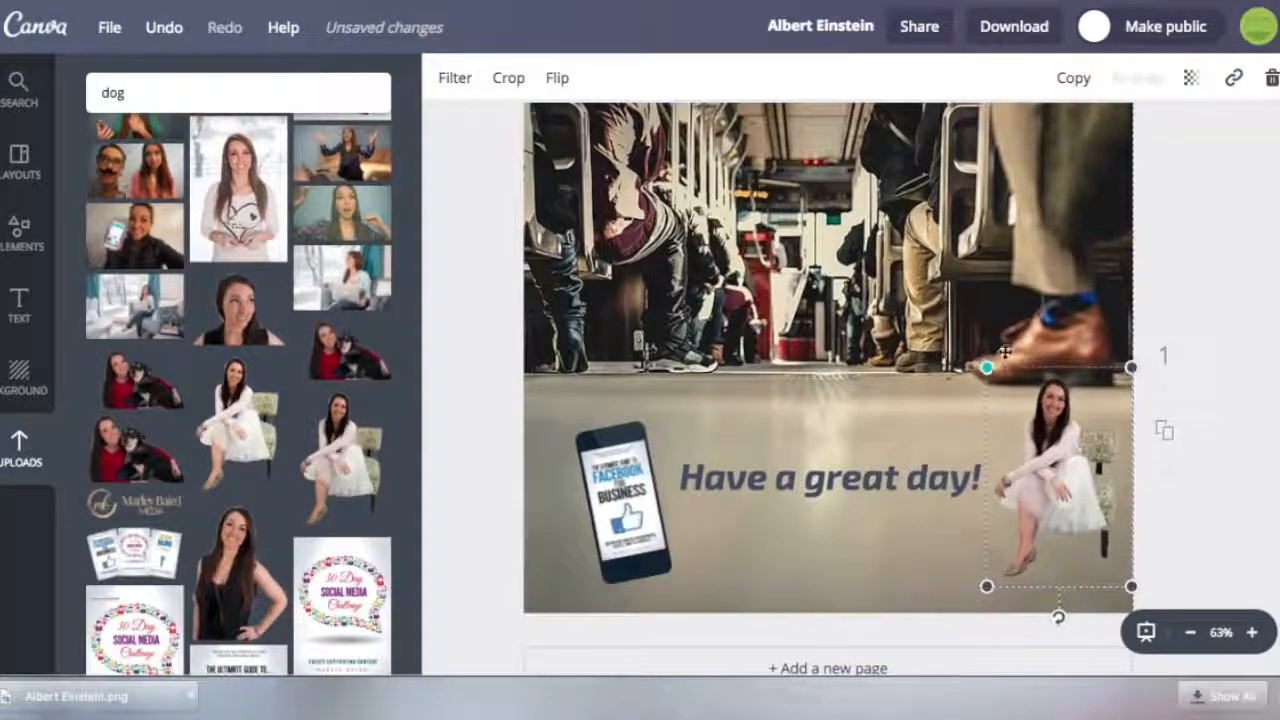
left_click_drag(1043, 443, 1033, 447)
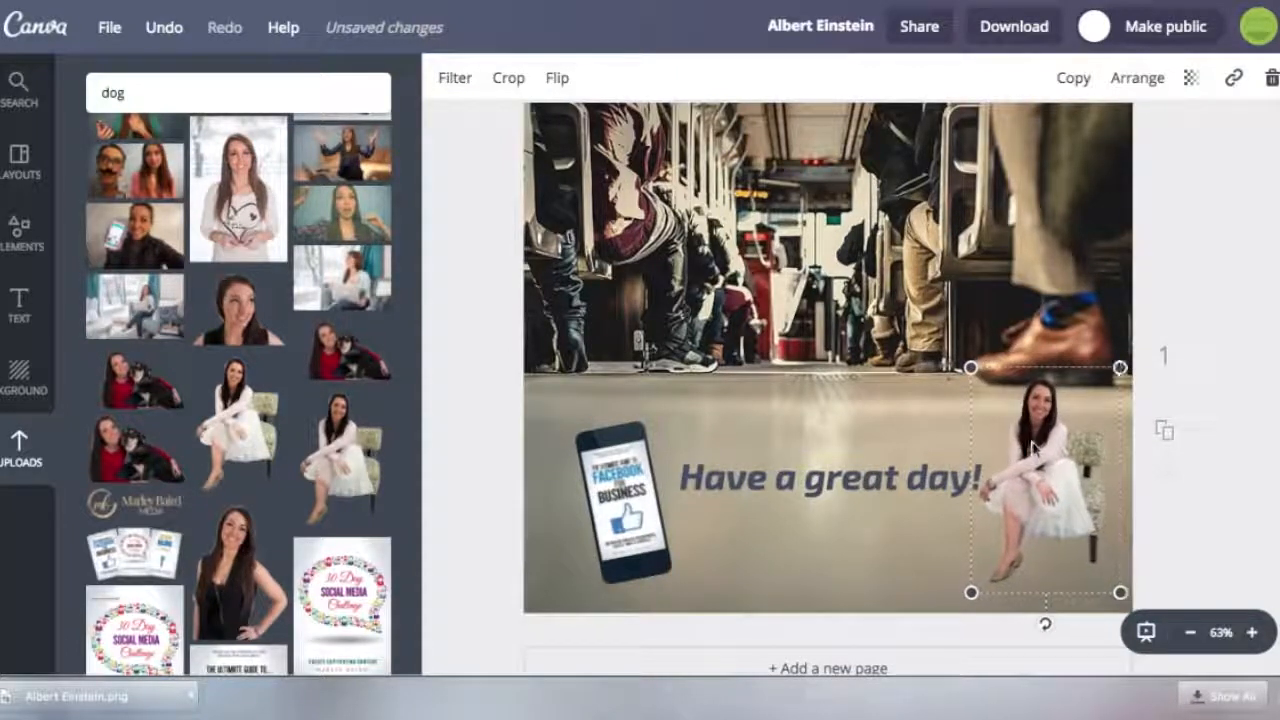
left_click(1196, 251)
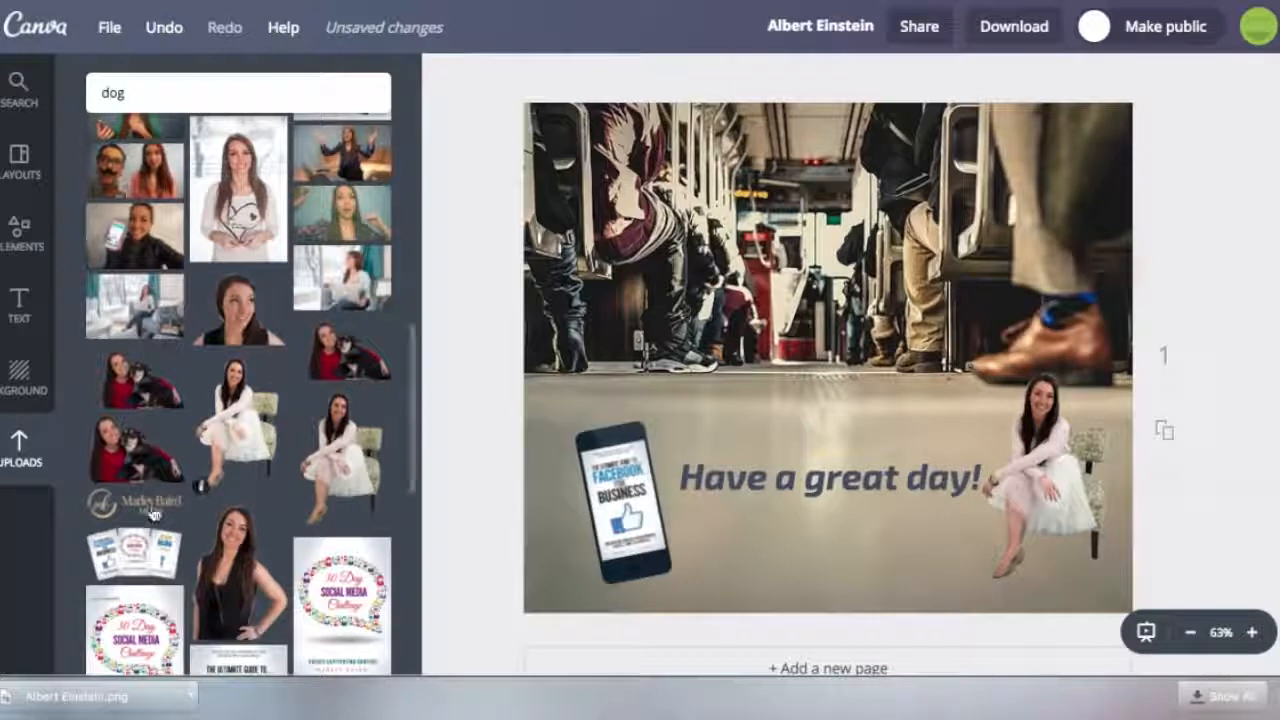
Add the uploaded company logo to the photo, shrink it and place it in the upper-right corner of the design.
left_click_drag(135, 500, 905, 185)
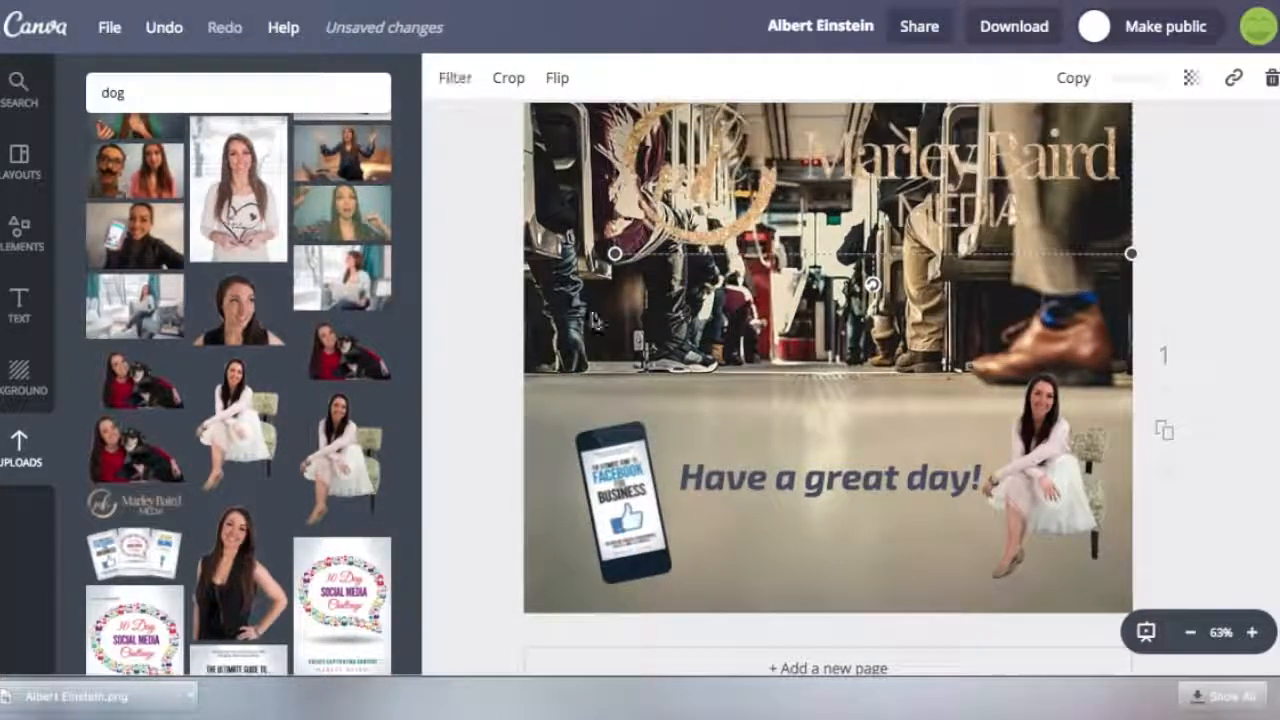
left_click_drag(615, 253, 948, 146)
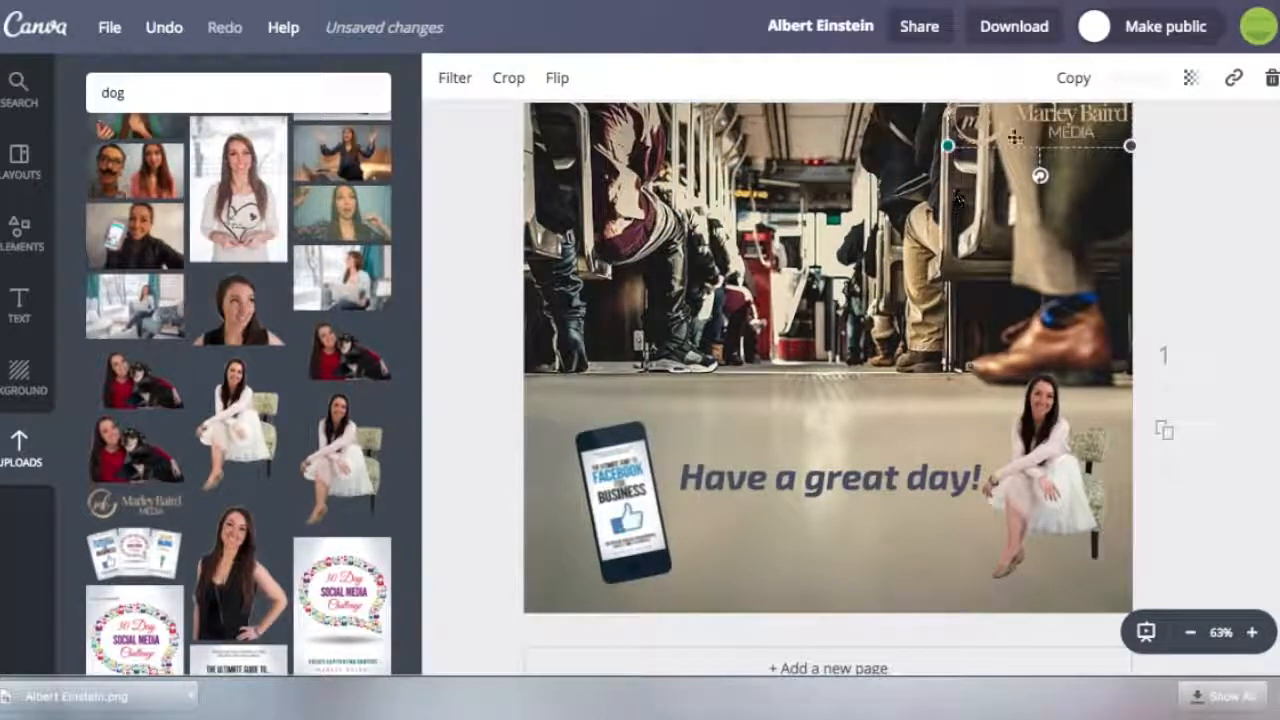
left_click_drag(1040, 127, 1042, 139)
left_click(1224, 170)
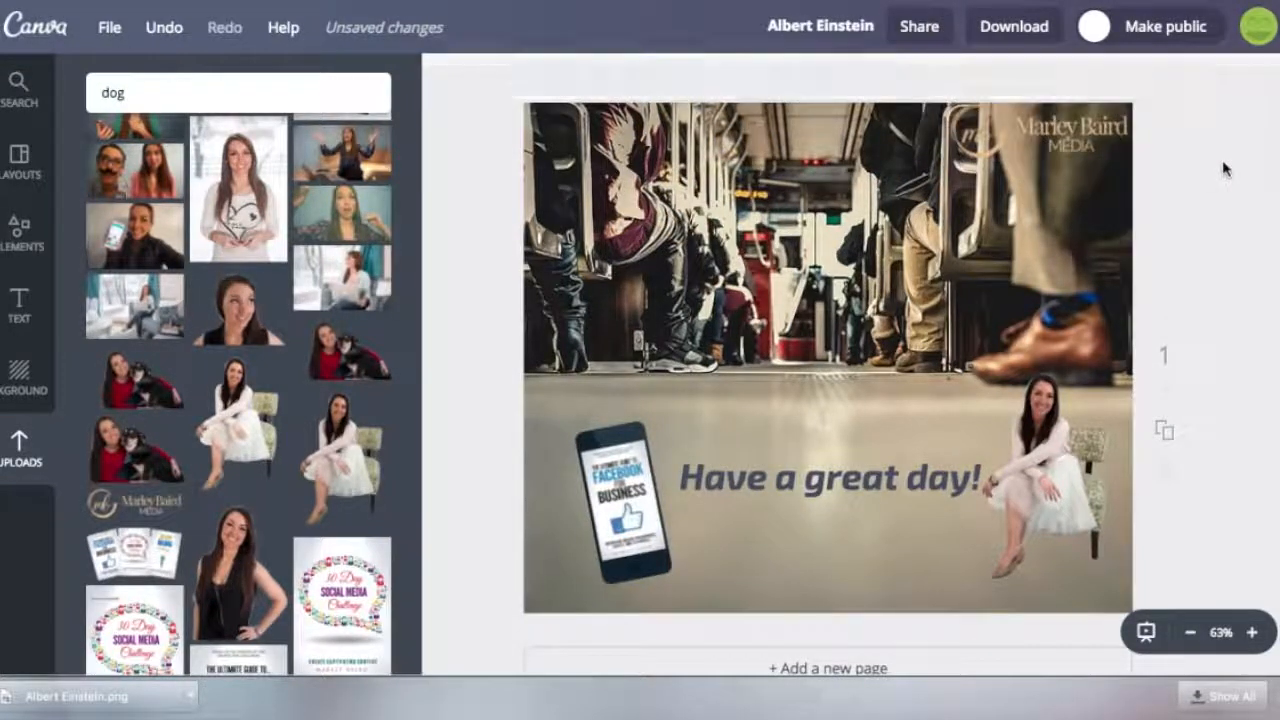
Open the design's download options, and review the brand kit's color palettes, fonts and logos.
left_click(1014, 27)
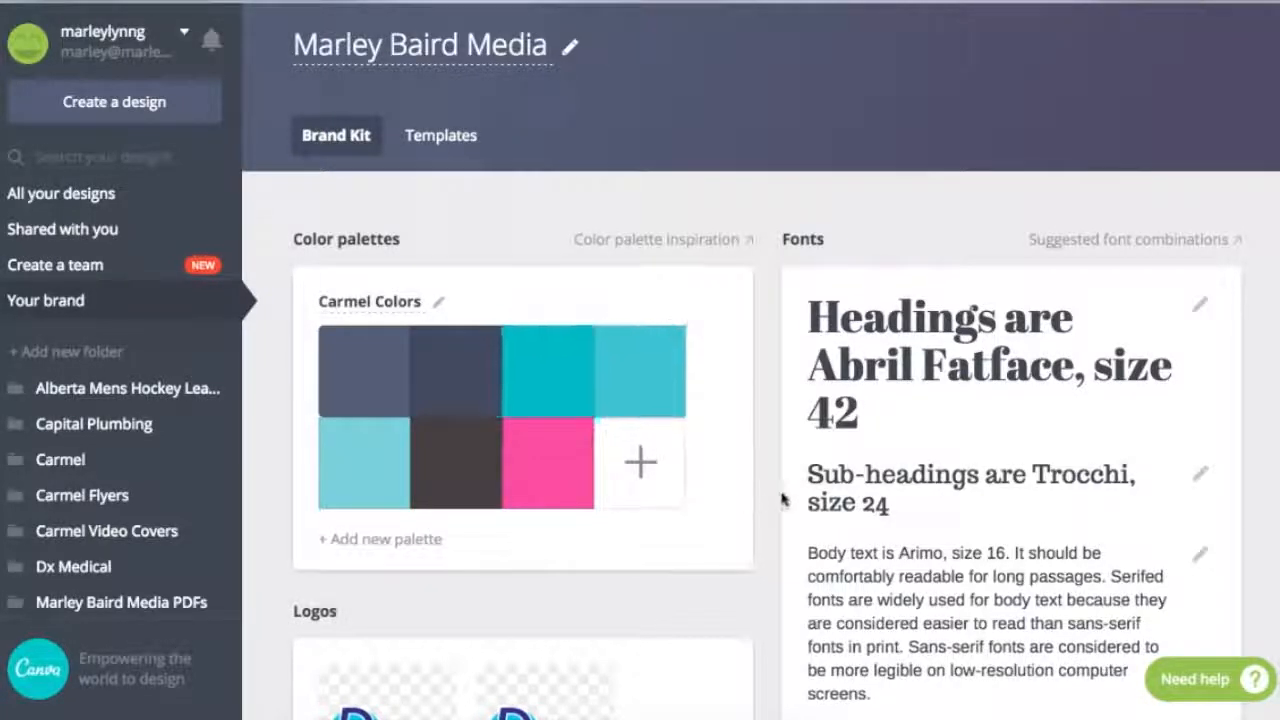
scroll(785, 500, "down", 5)
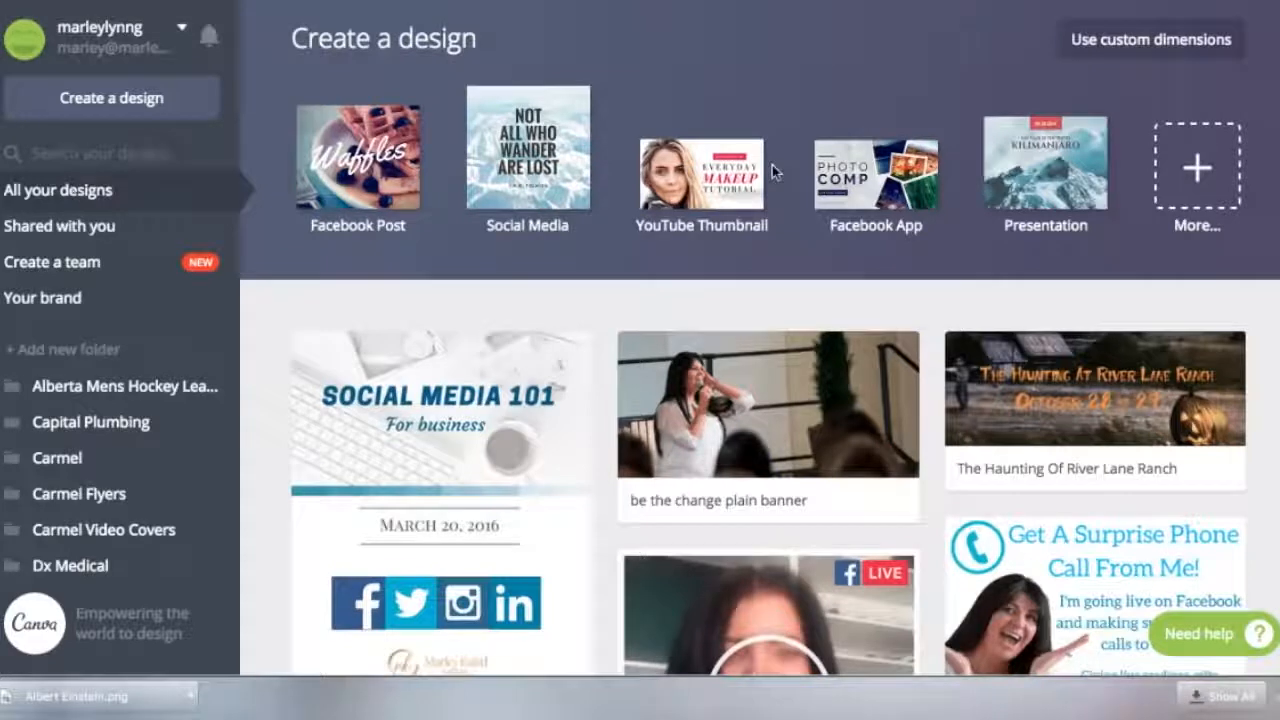
Create a new Social Media design and add a large starburst shape to its blank page.
left_click(527, 197)
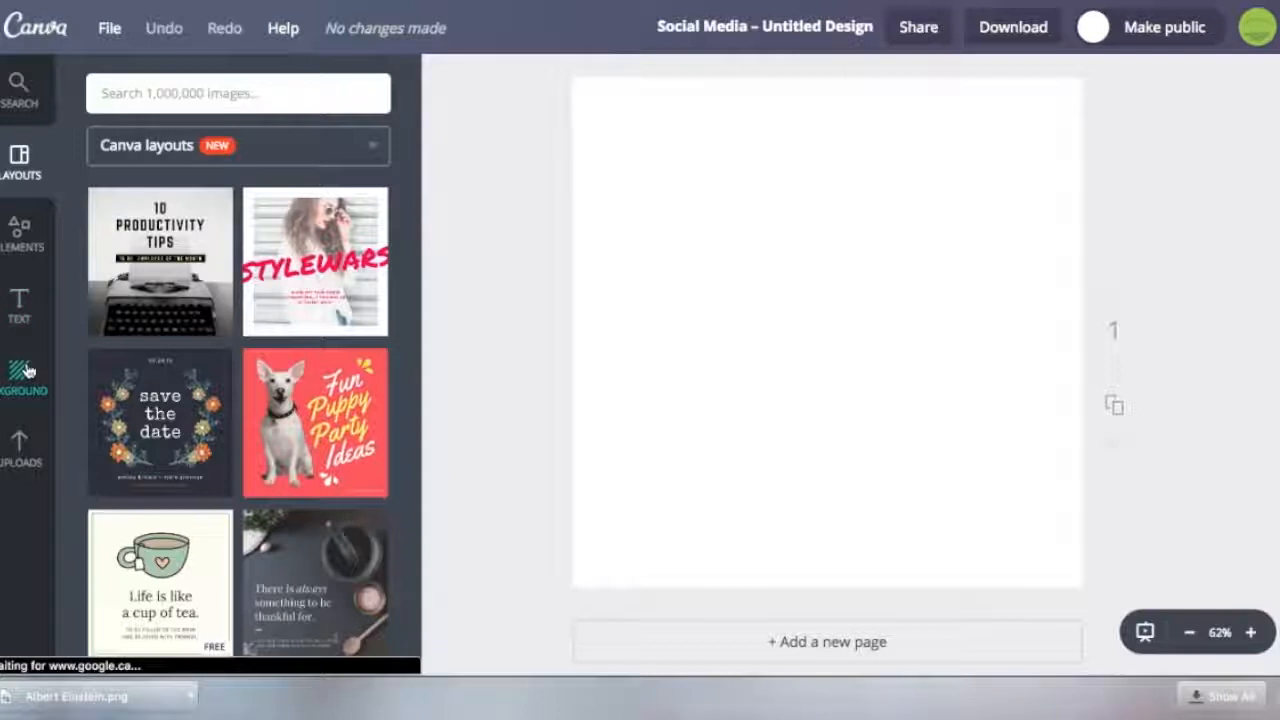
left_click(22, 222)
left_click(122, 315)
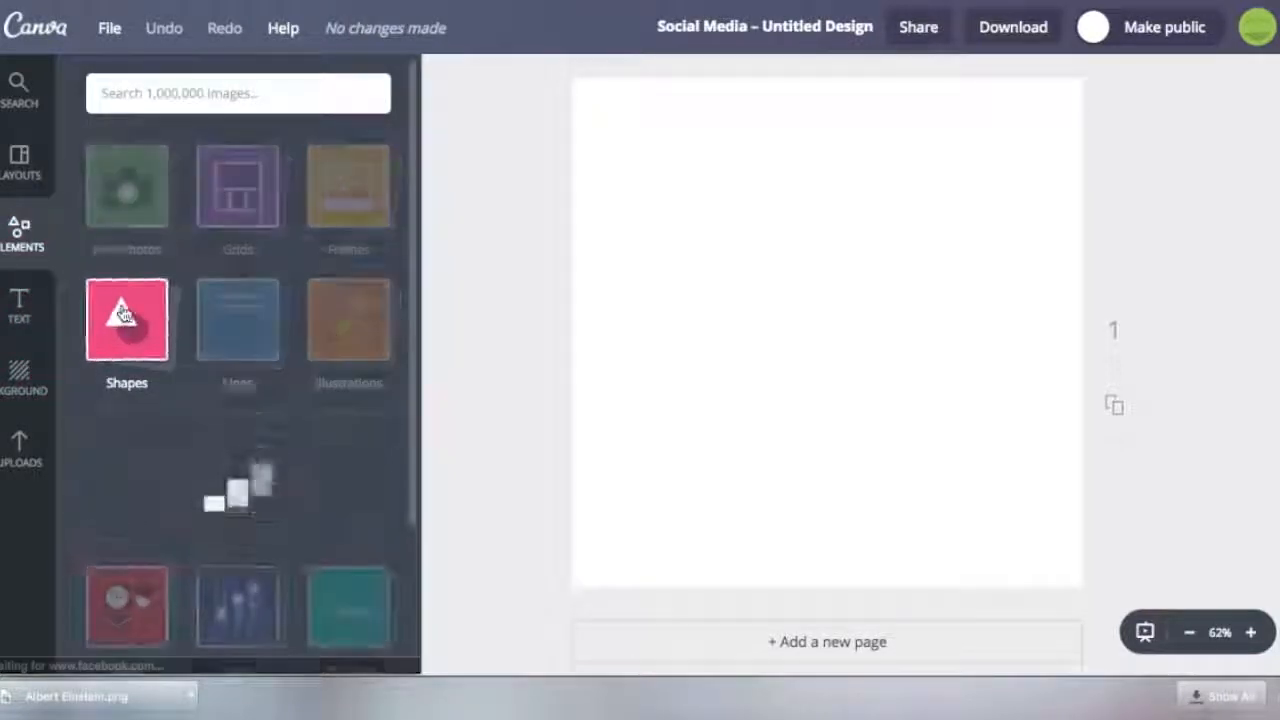
scroll(195, 480, "down", 5)
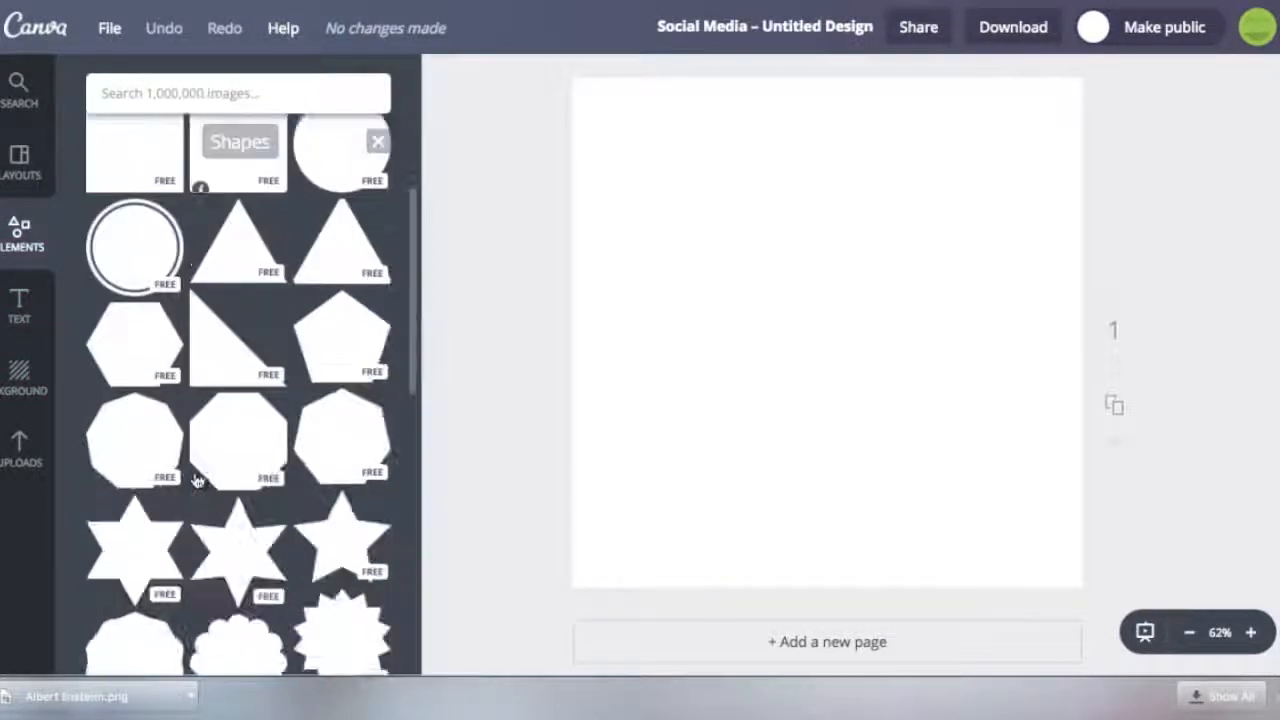
left_click_drag(899, 344, 743, 250)
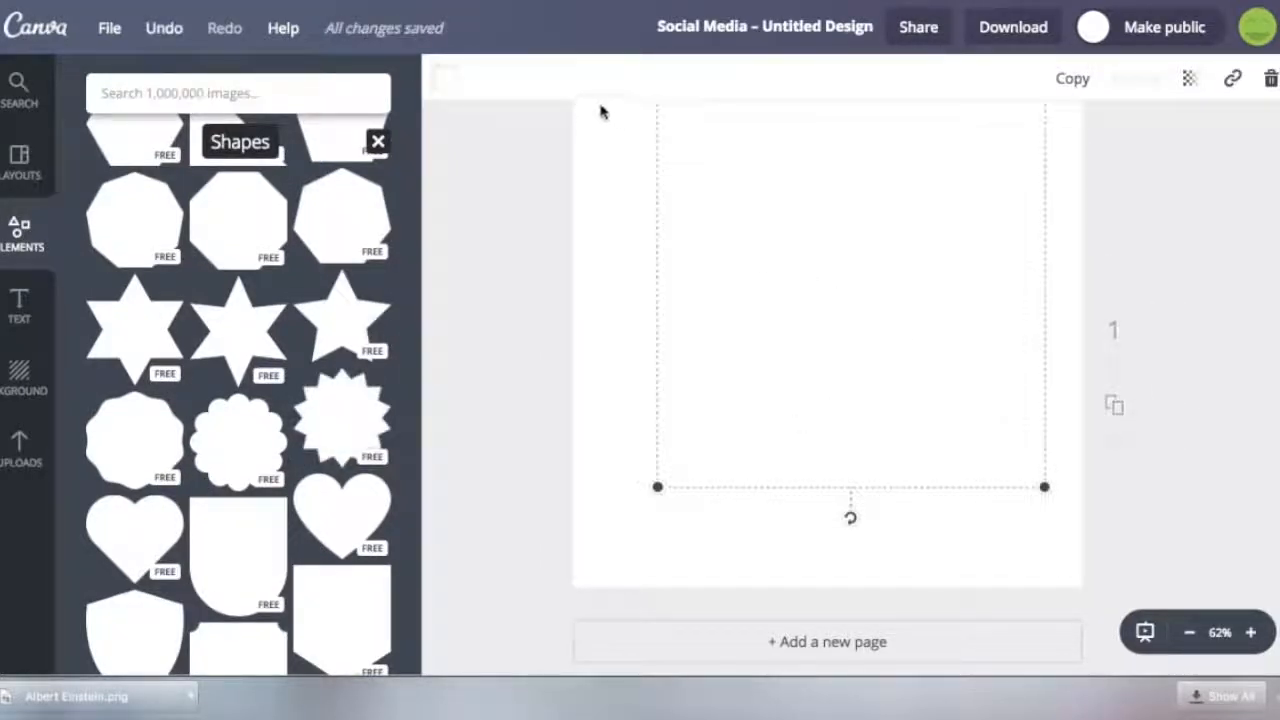
Color the starburst royal blue from the default palette and move it to the middle of the page.
left_click(445, 87)
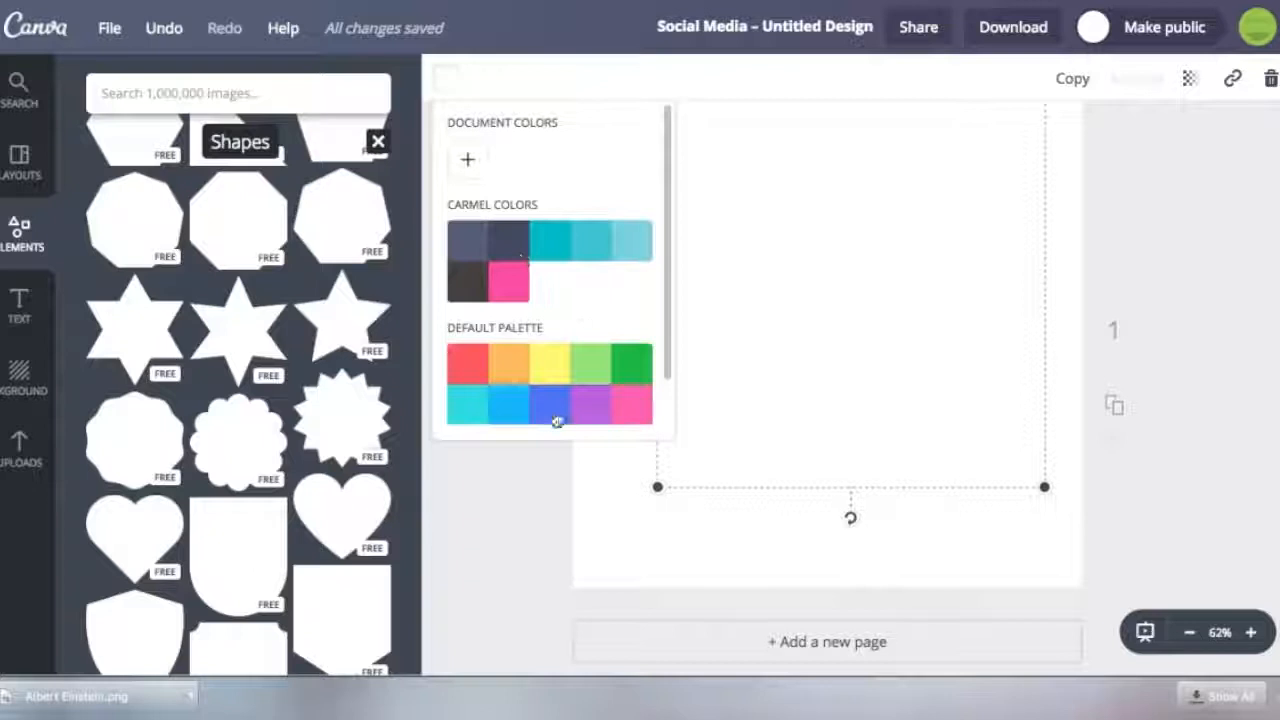
left_click(1134, 268)
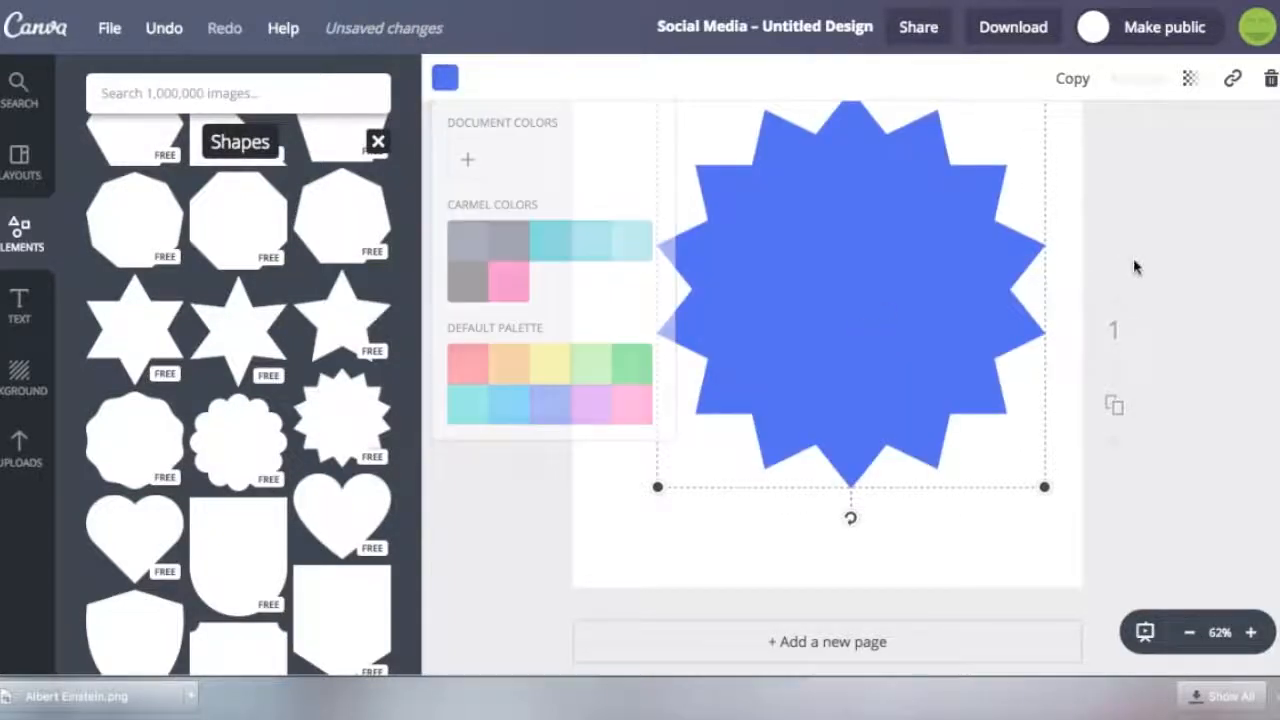
left_click_drag(912, 294, 886, 330)
Add a subheading reading "I love social media!" to the upper part of the blue starburst.
left_click(19, 303)
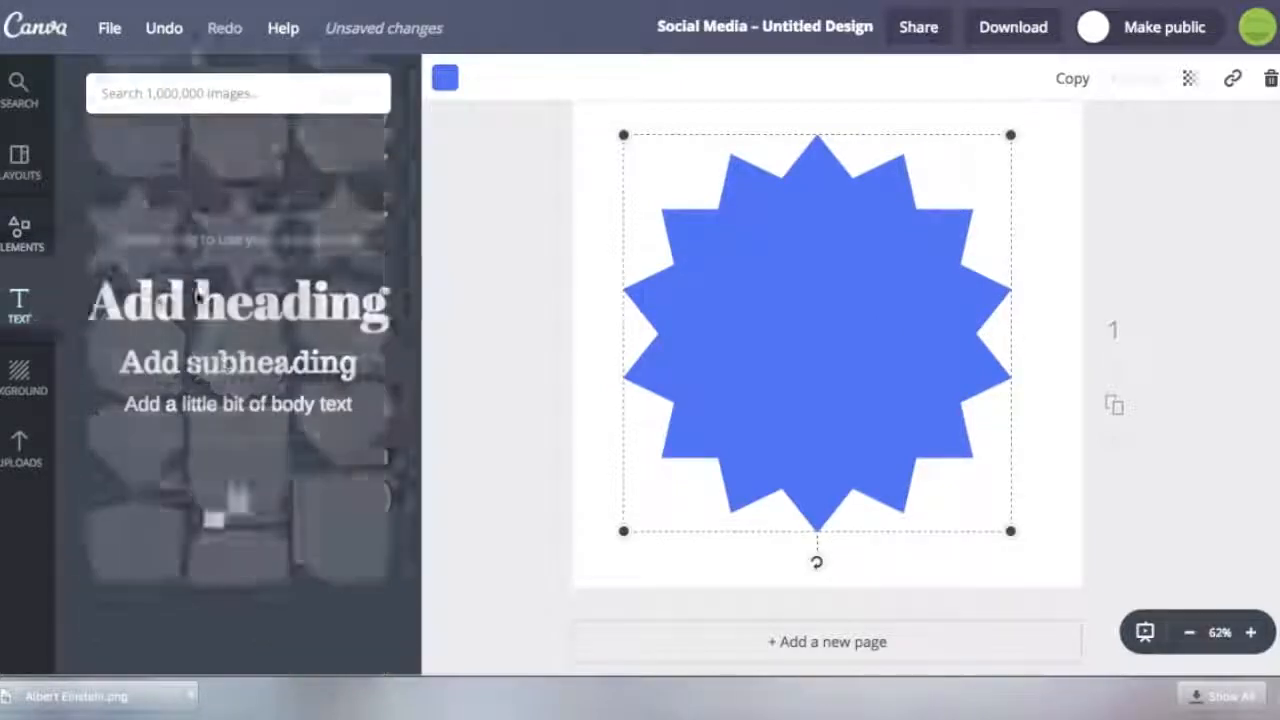
left_click_drag(206, 266, 903, 276)
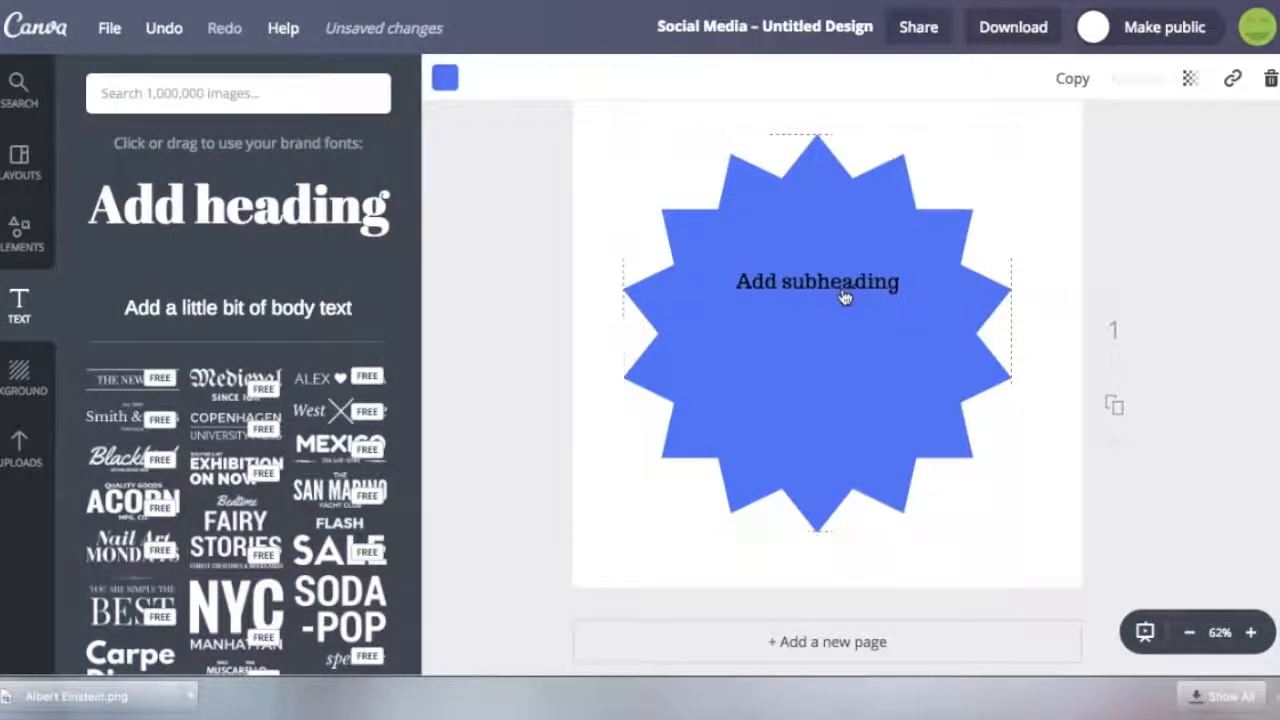
double_click(845, 297)
type("I love social media")
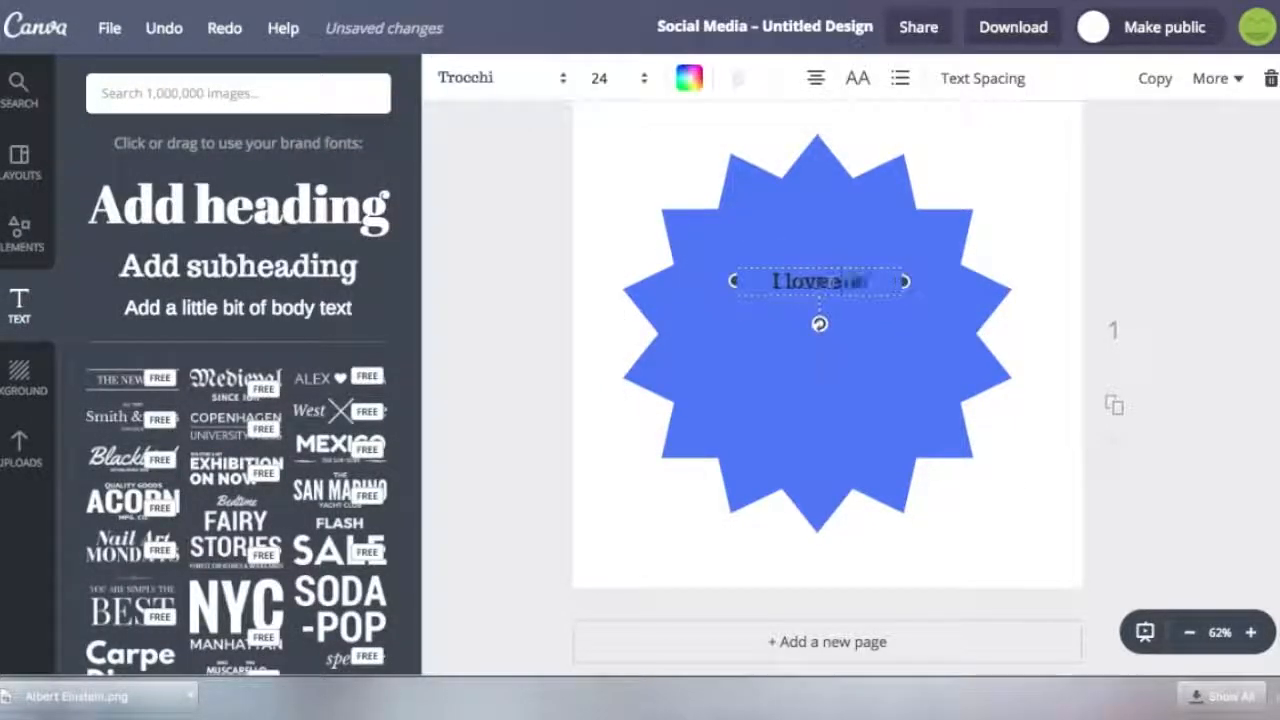
type("!")
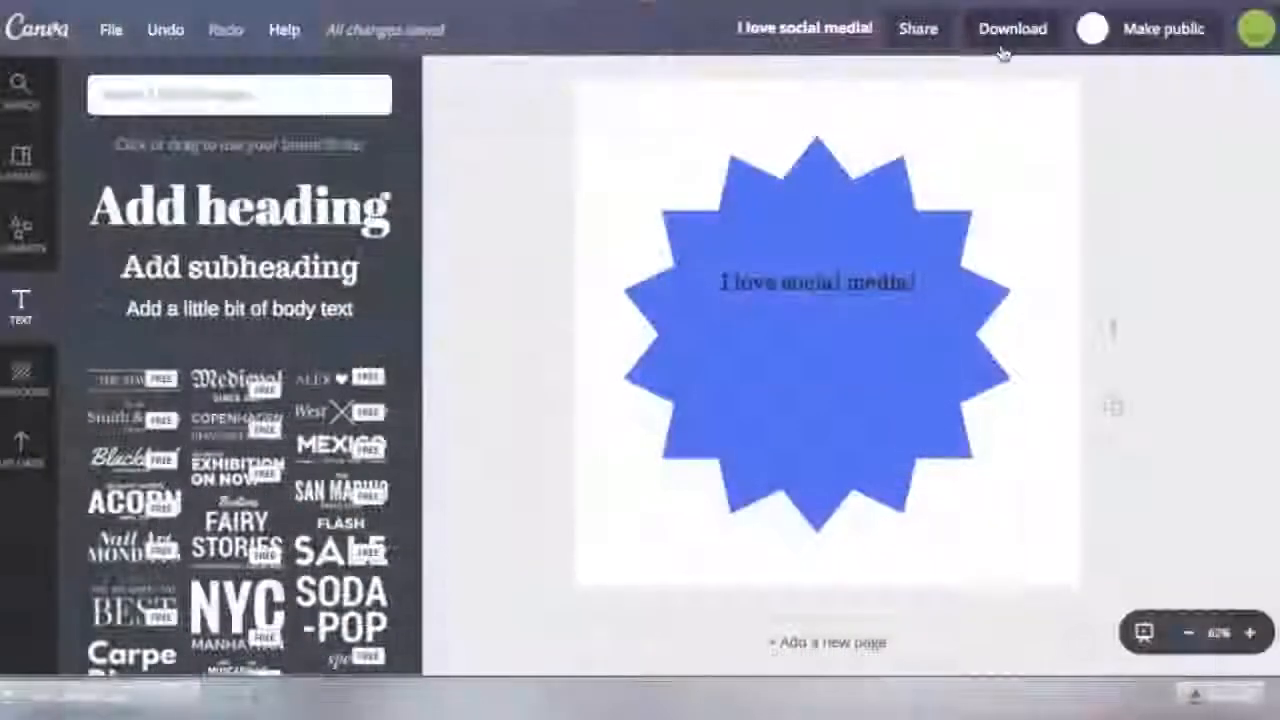
Download the starburst design as a PNG with a transparent background.
left_click(1008, 36)
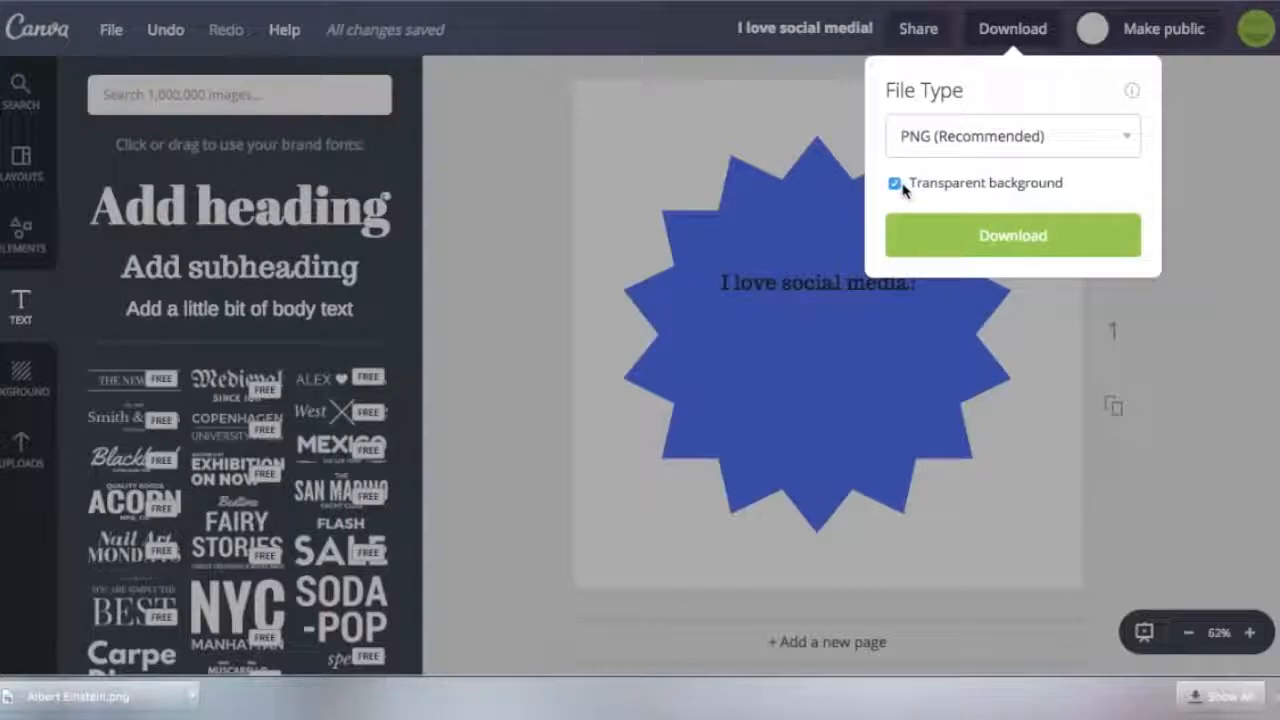
left_click(954, 234)
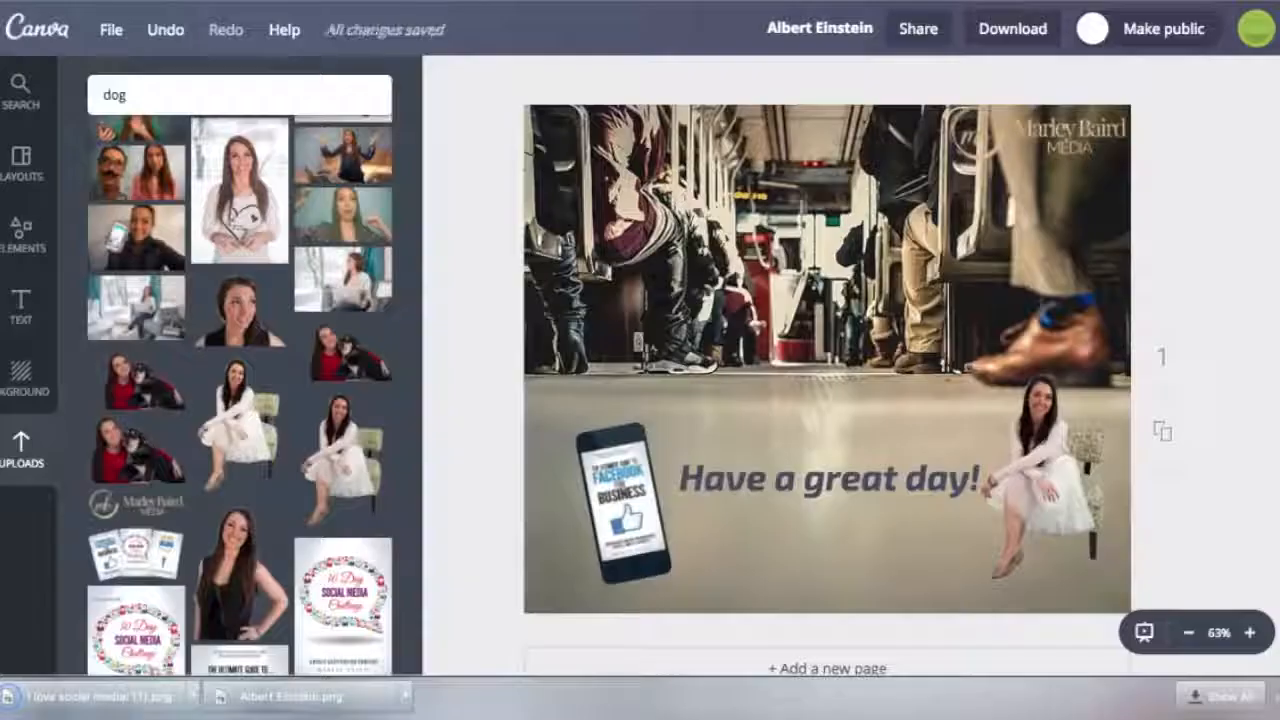
Add the uploaded transparent starburst badge to the middle of the subway photo in the Albert Einstein design.
scroll(236, 327, "up", 10)
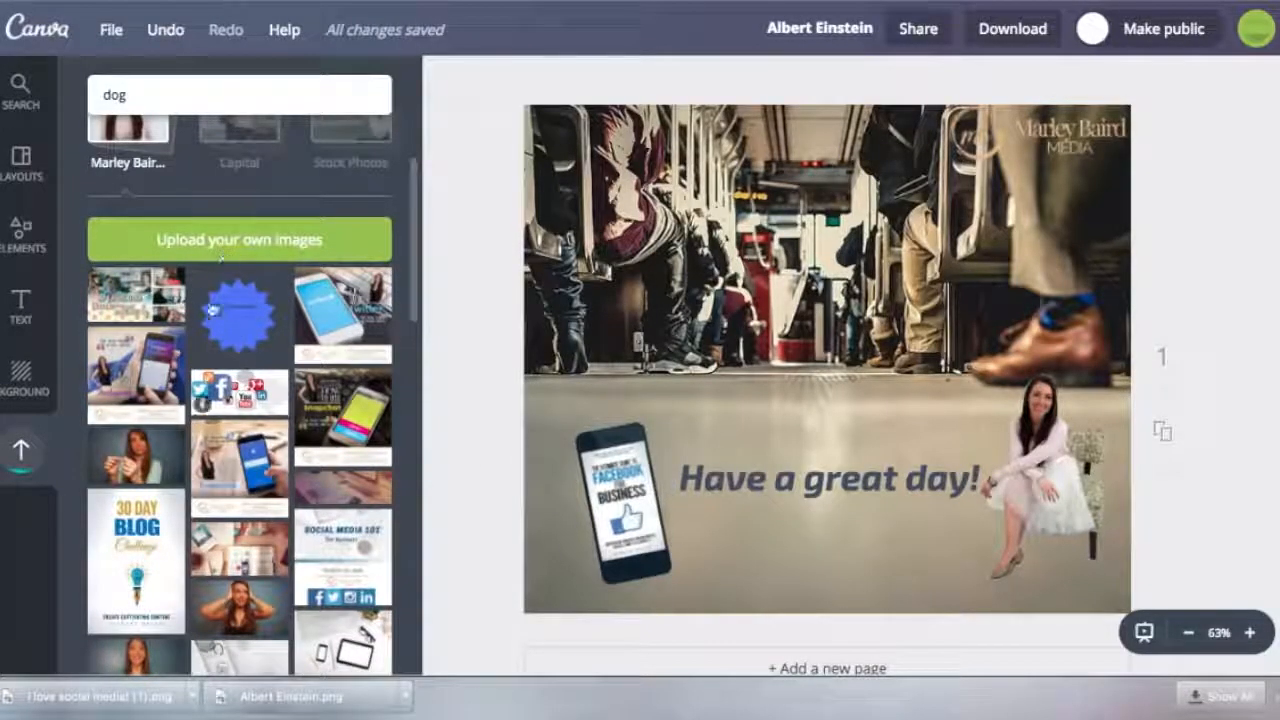
left_click_drag(240, 312, 784, 238)
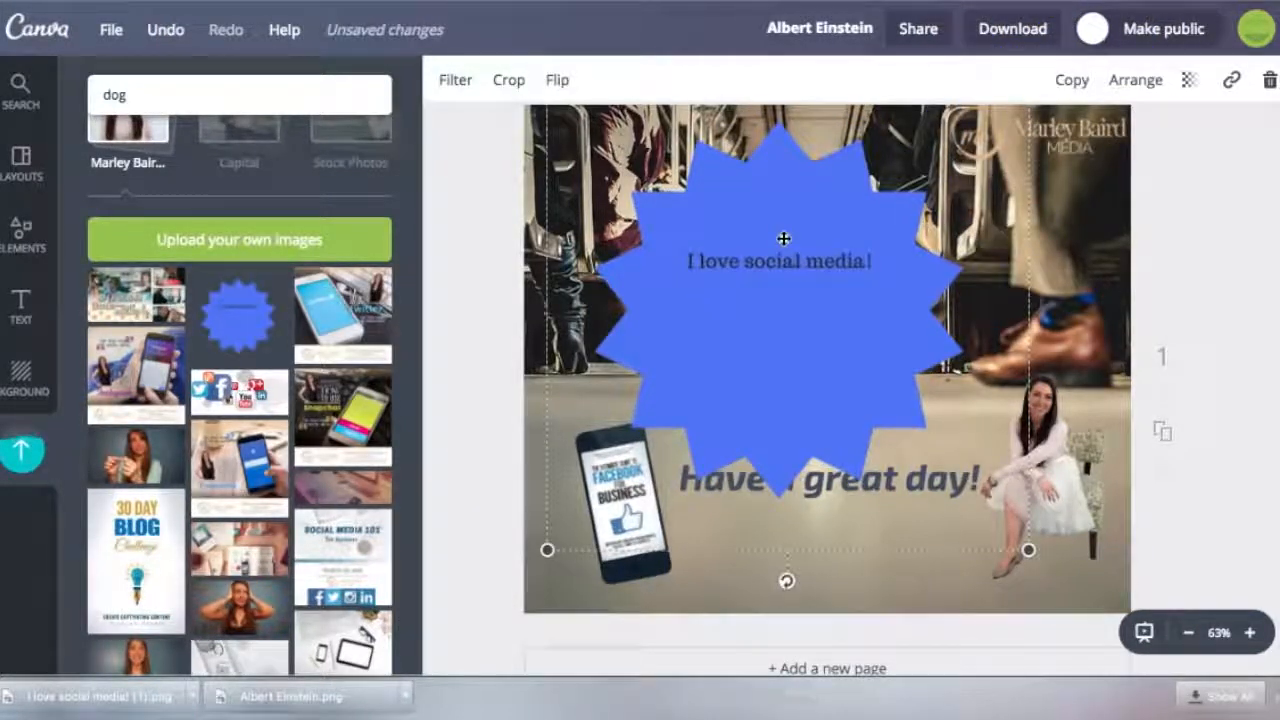